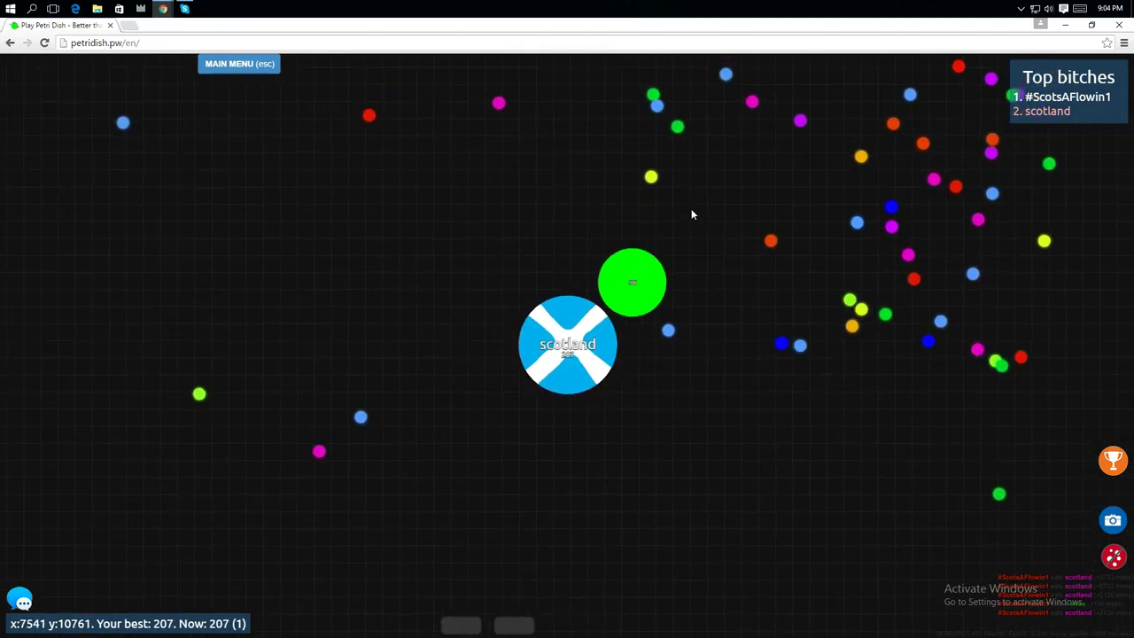
Step: Split scotland repeatedly into many pieces to sweep up nearby pellets
key("space")
key("space")
key("space")
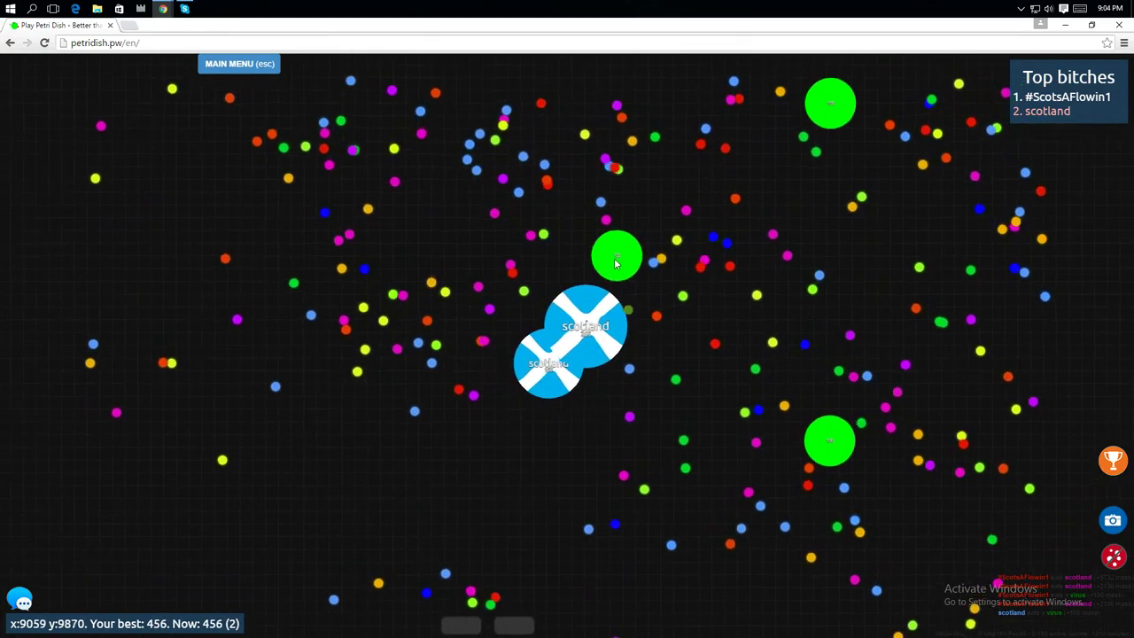
key("space")
key("space")
key("space")
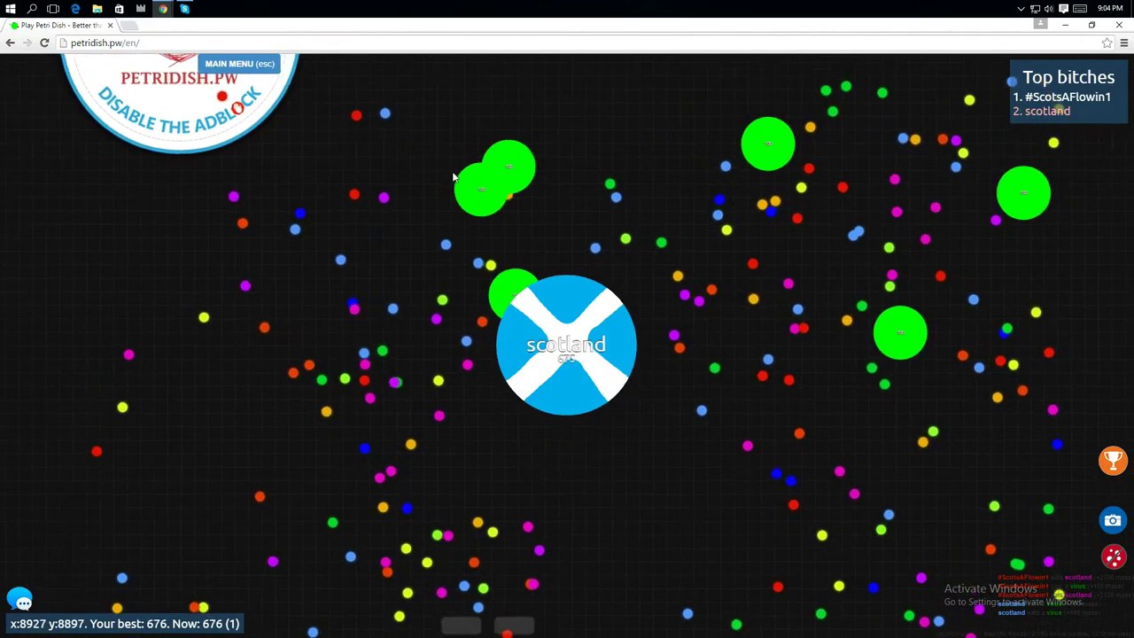
key("space")
key("space")
key("space")
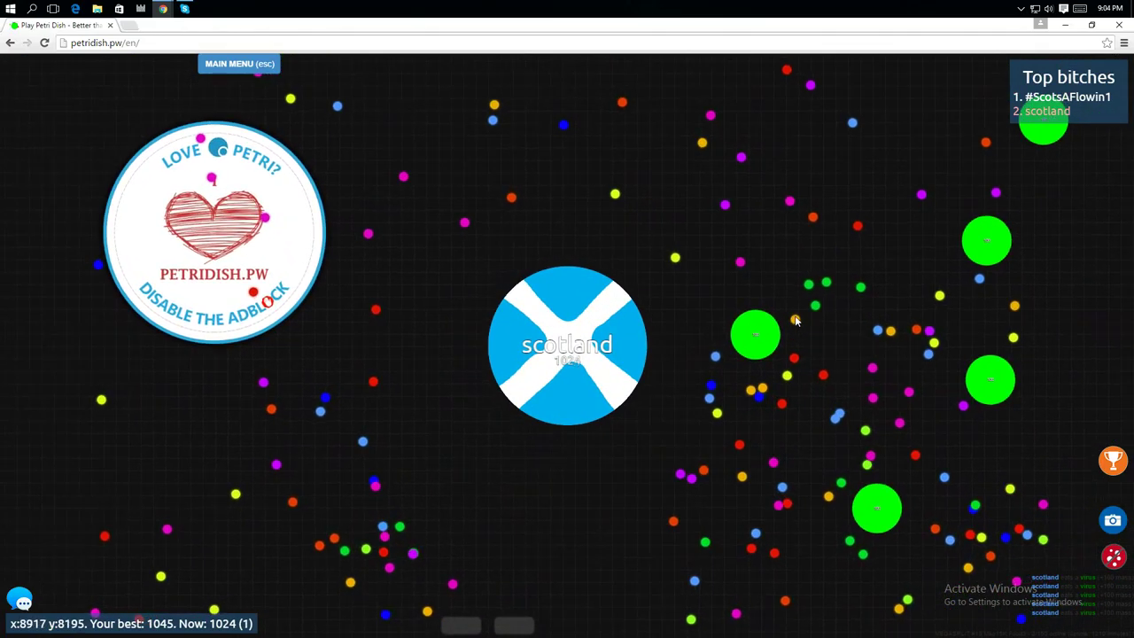
key("space")
key("space")
key("space")
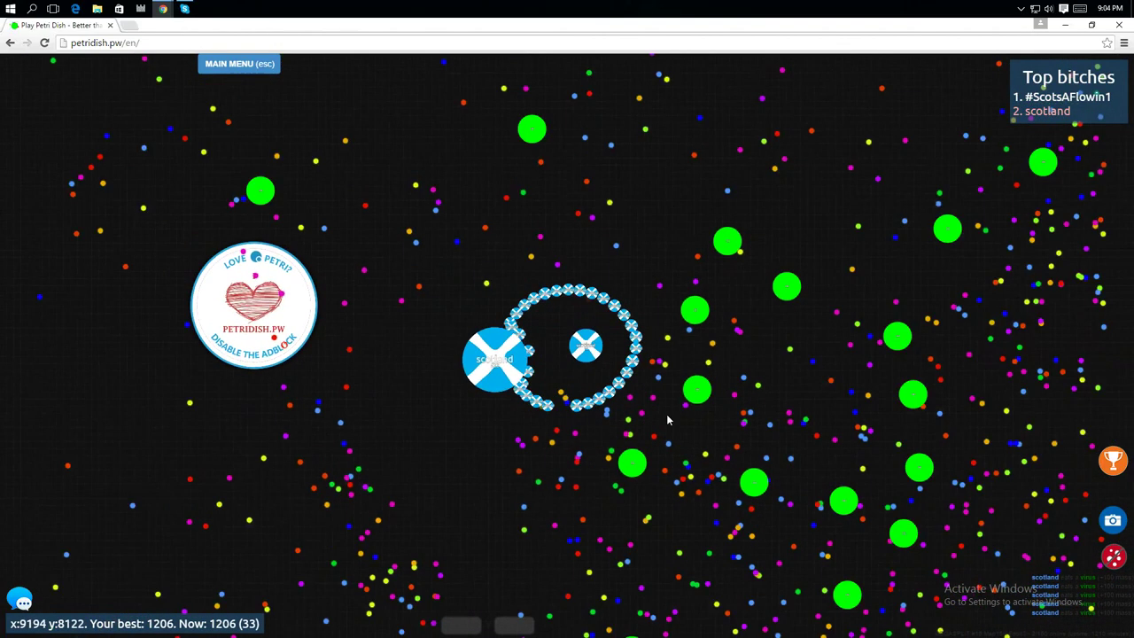
key("space")
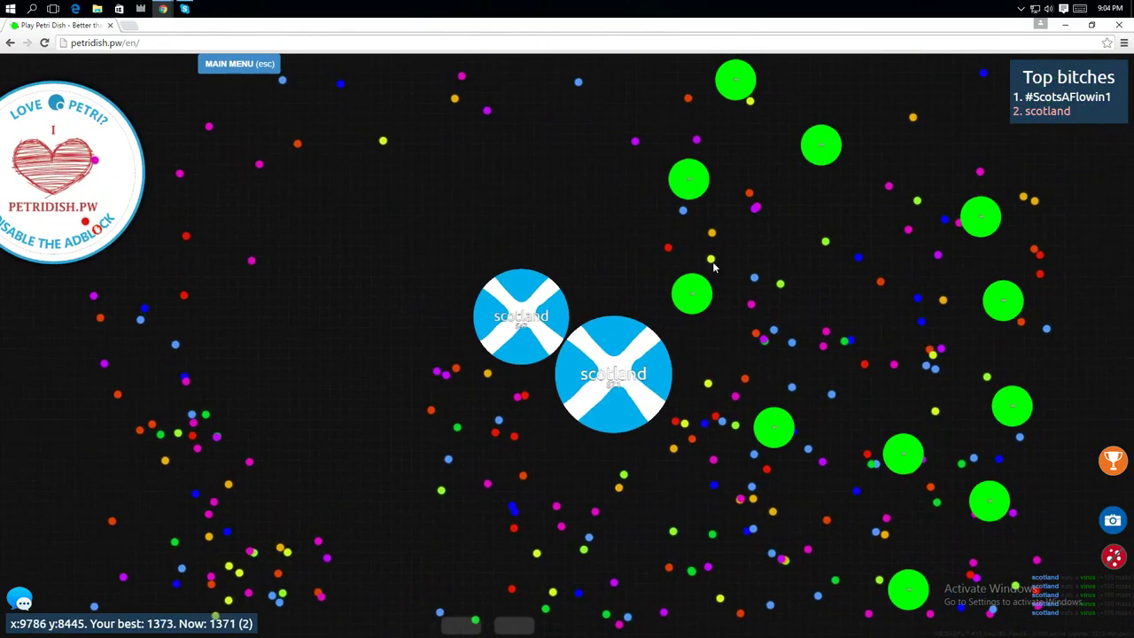
key("space")
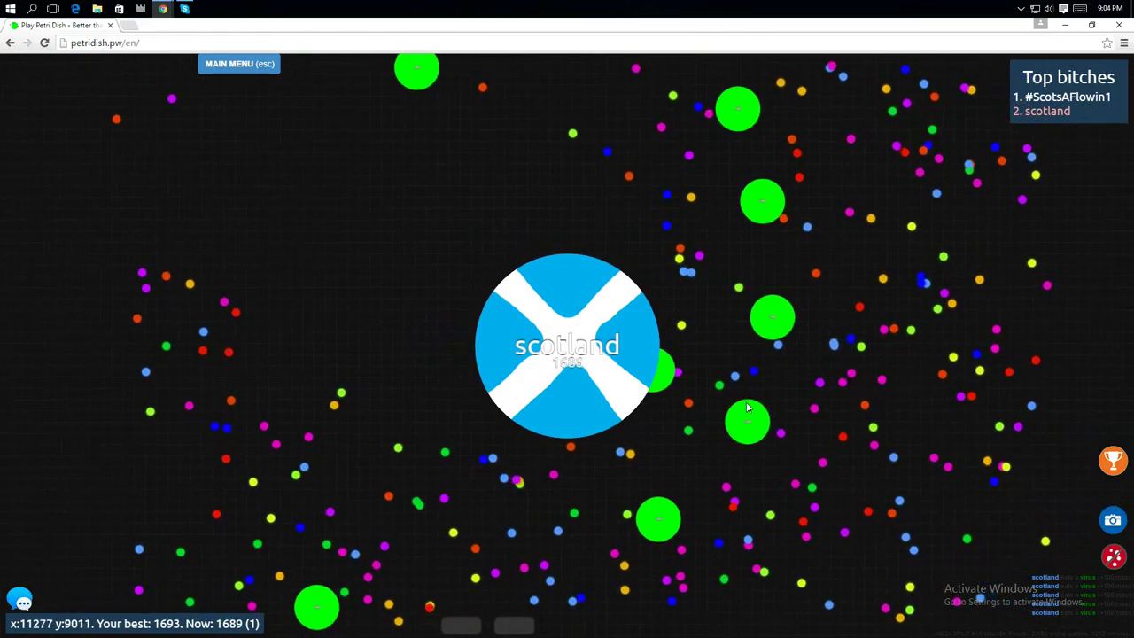
Step: Burst the big cell, then split onto the red #ScotsAFlowin1 cells, reaching 24,573 mass
key("z")
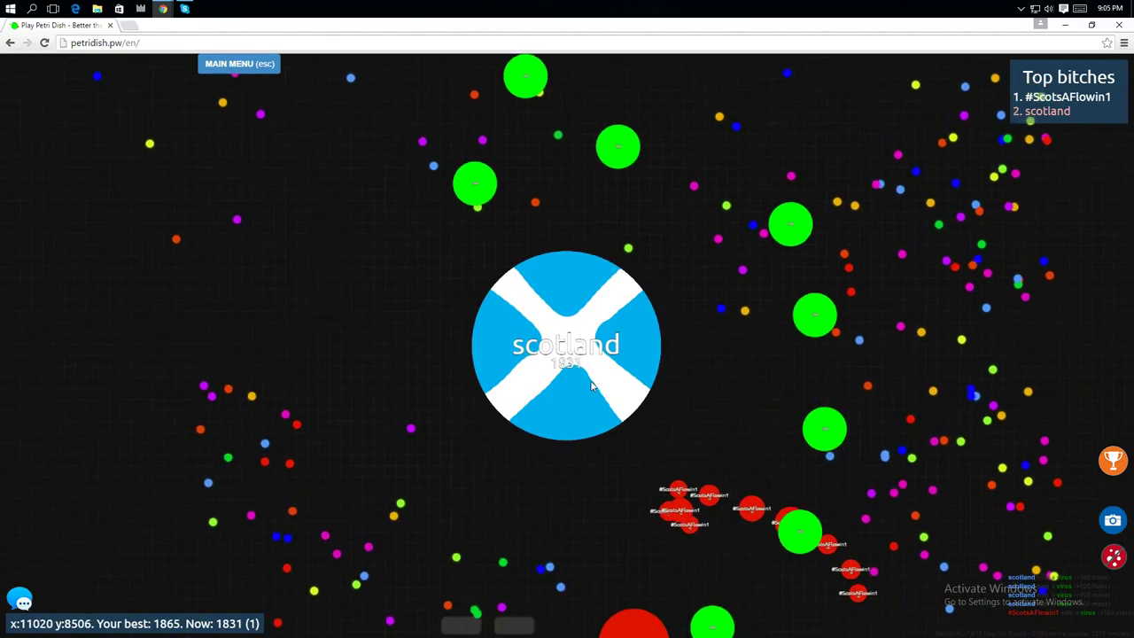
key("space")
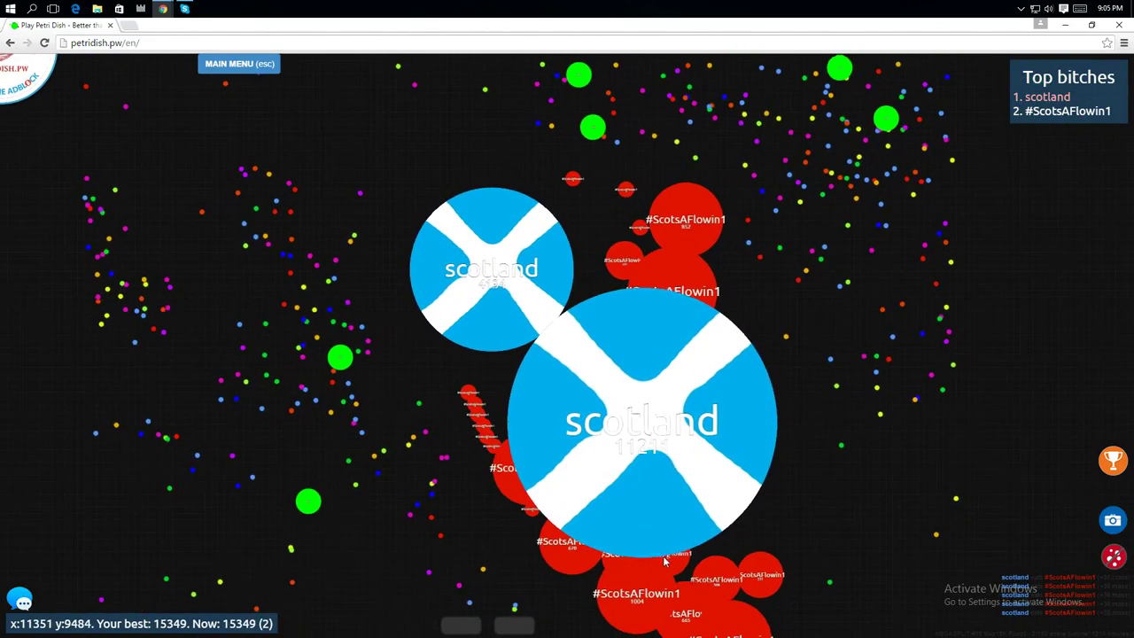
key("space")
Step: Split onto the last red #ScotsAFlowin1 cell, then burst the merged cell into 37 pieces
key("space")
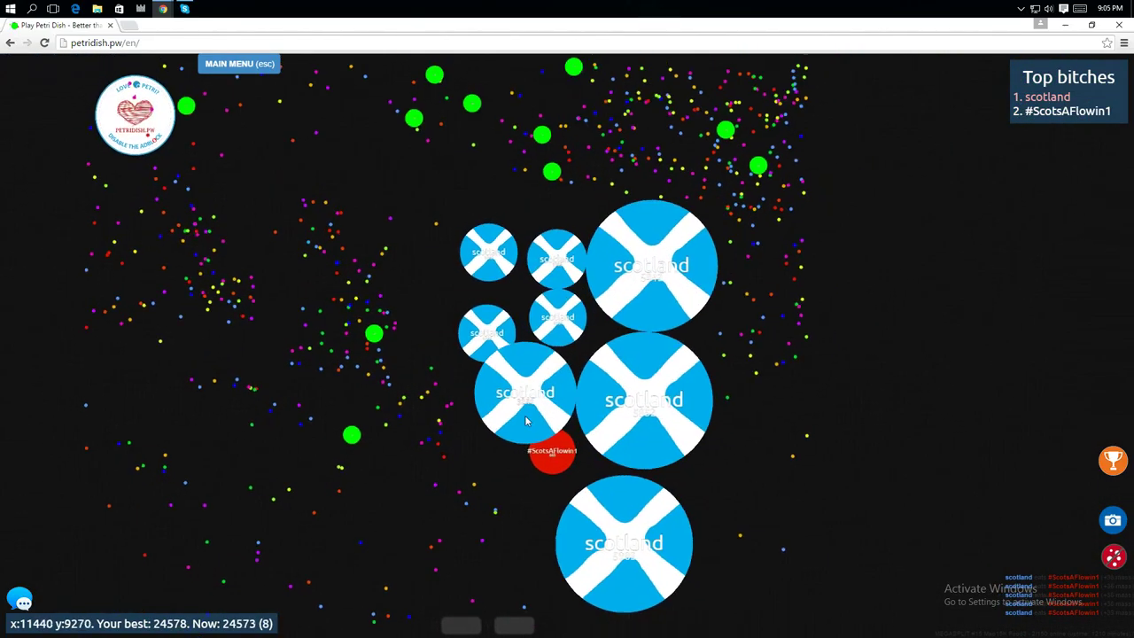
key("space")
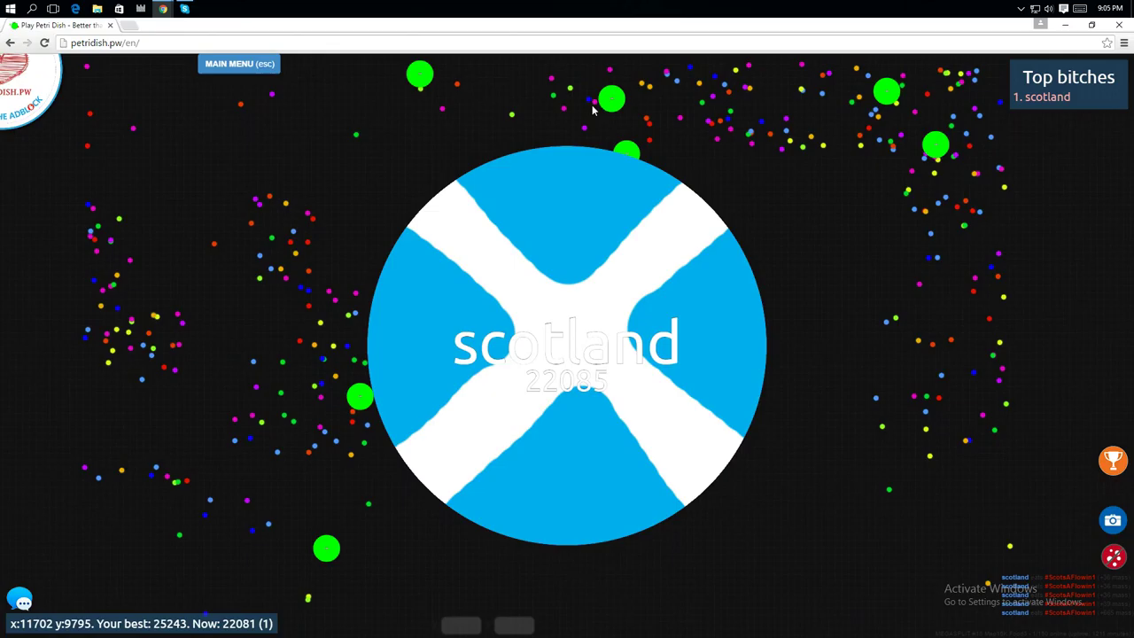
key("space")
key("space")
key("space")
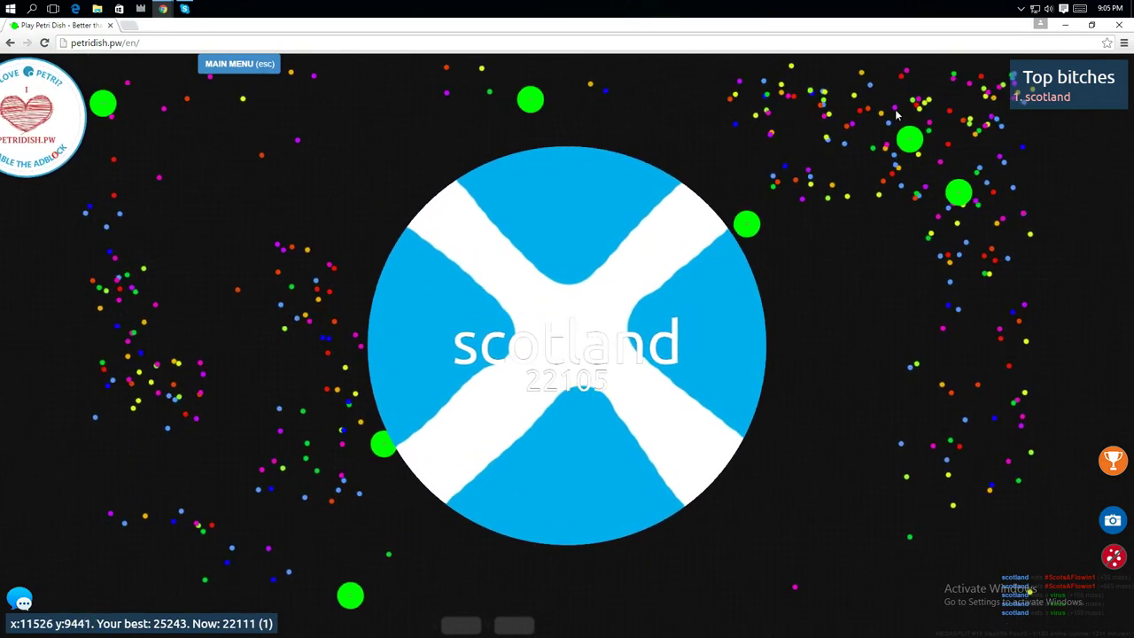
key("space")
key("space")
key("space")
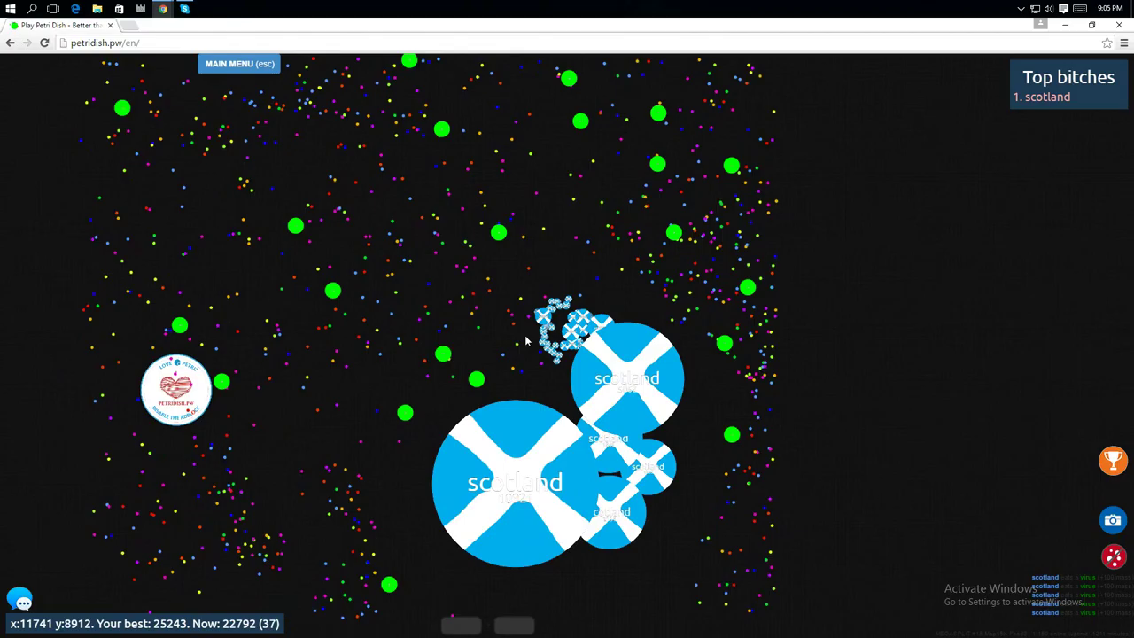
Step: Split the merged scotland cell repeatedly, bursting it into 69 pieces at 22,621 mass
key("space")
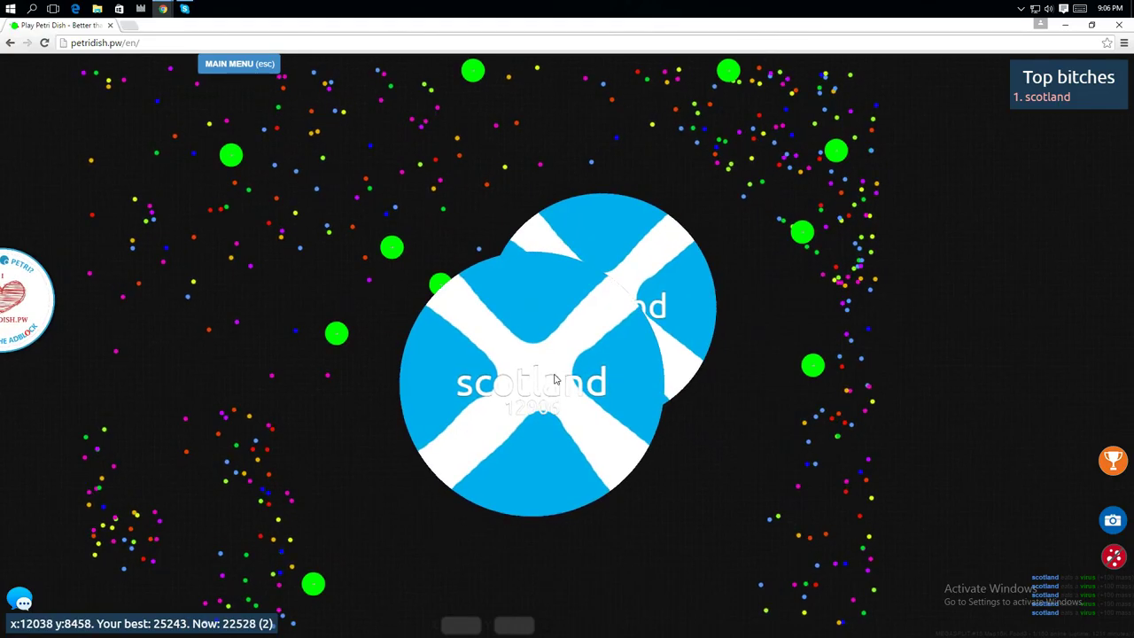
key("space")
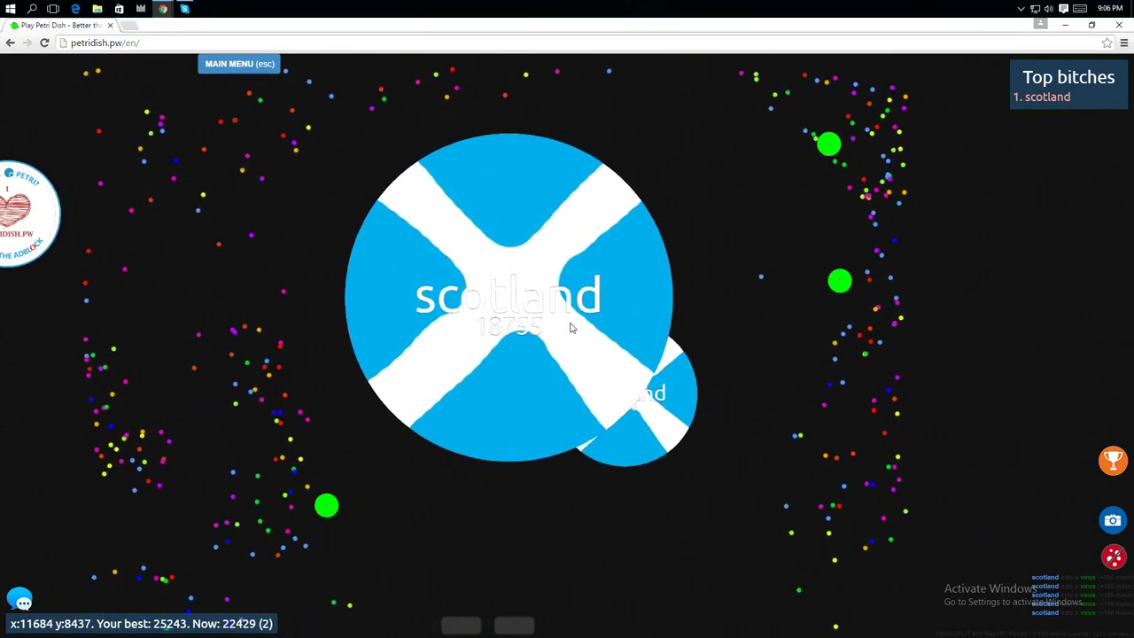
key("space")
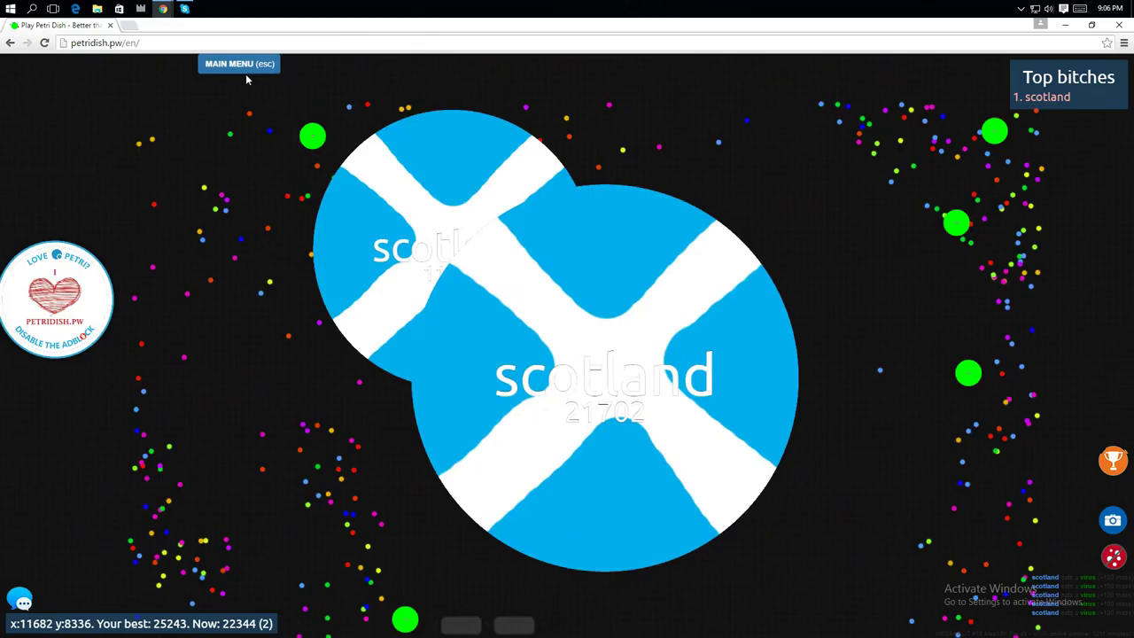
key("space")
key("space")
key("space")
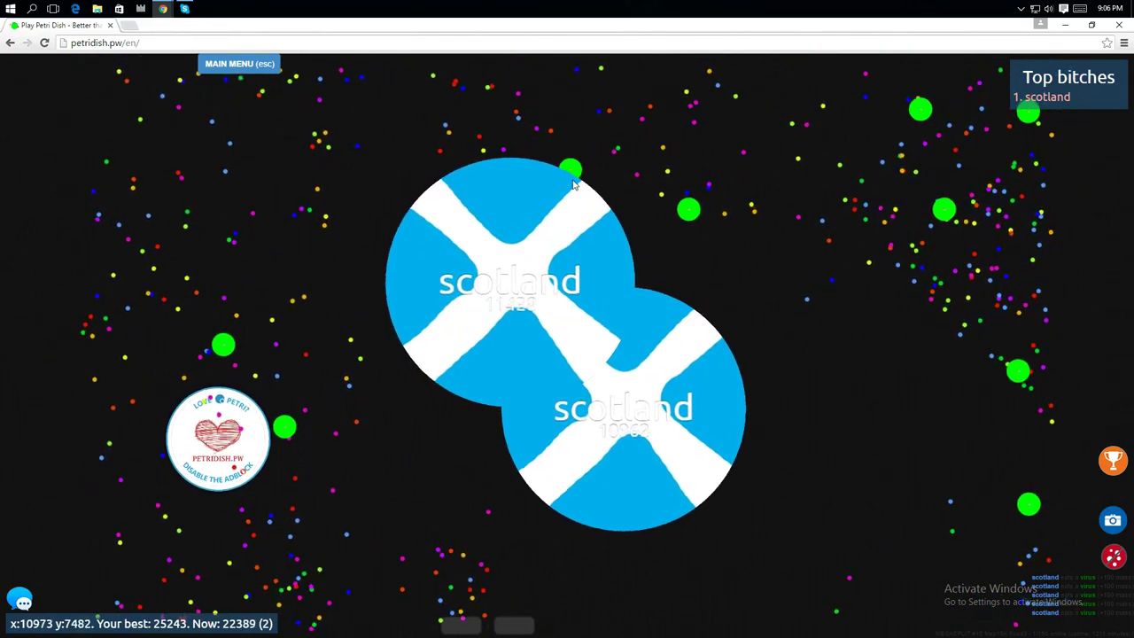
key("space")
key("space")
key("space")
key("space")
key("space")
key("space")
key("space")
key("space")
key("space")
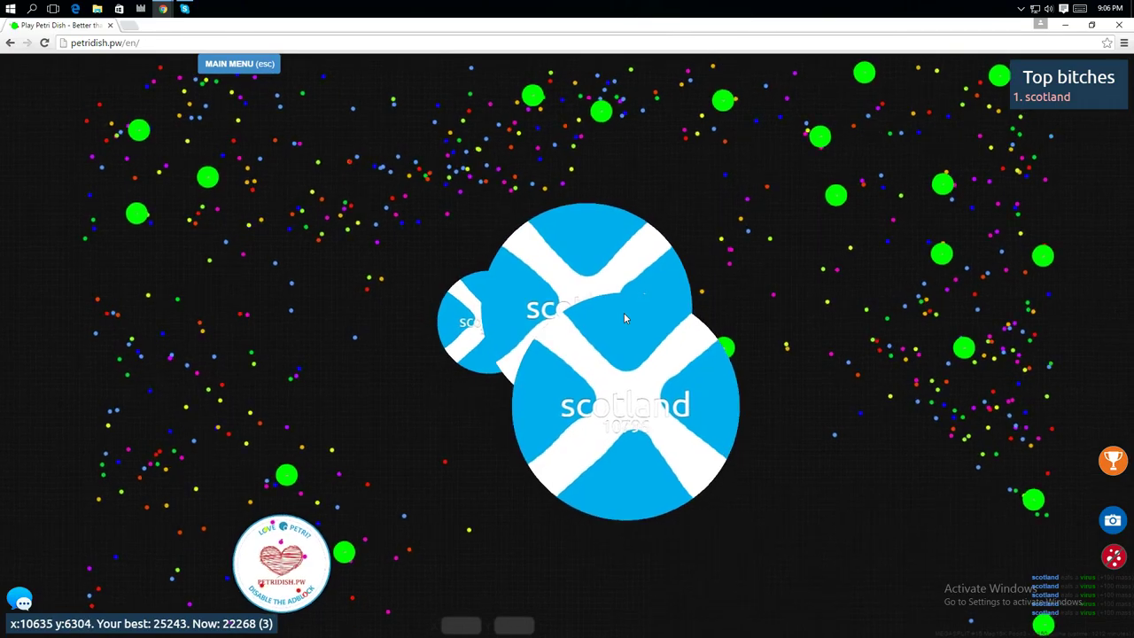
key("space")
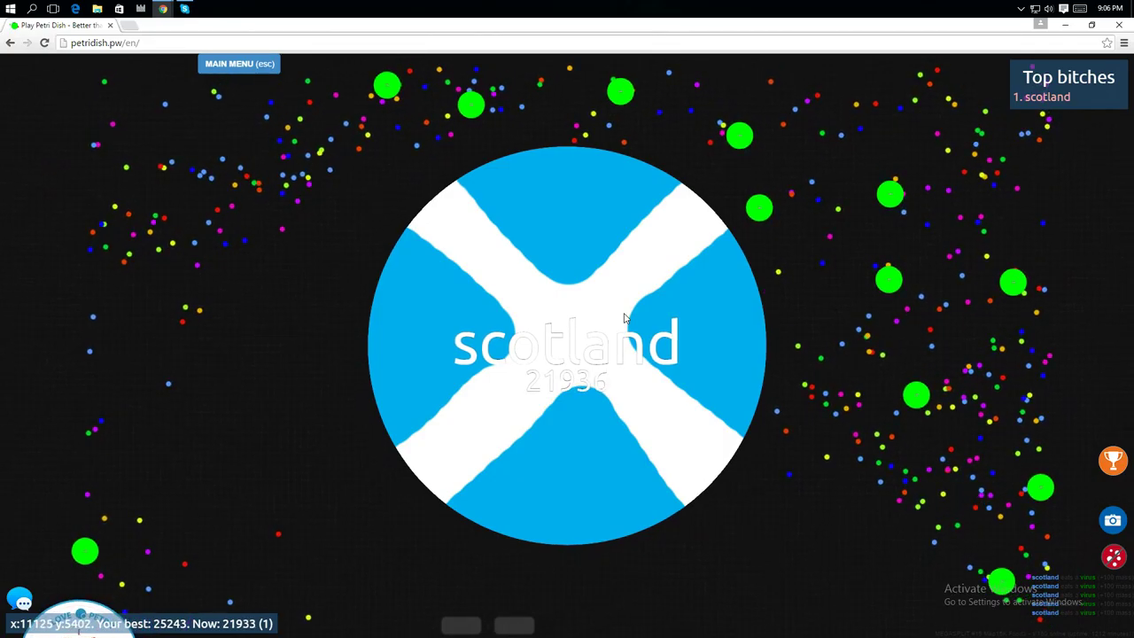
key("space")
Step: Split the scotland pieces into a ring and eject mass pellets around them
key("space")
key("space")
key("space")
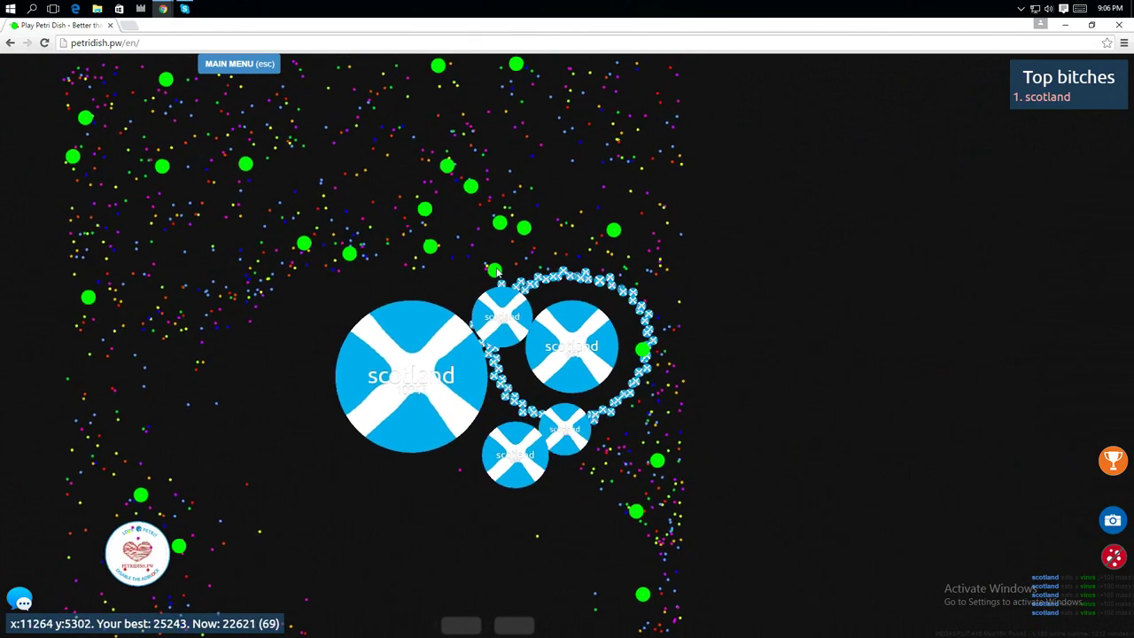
key("space")
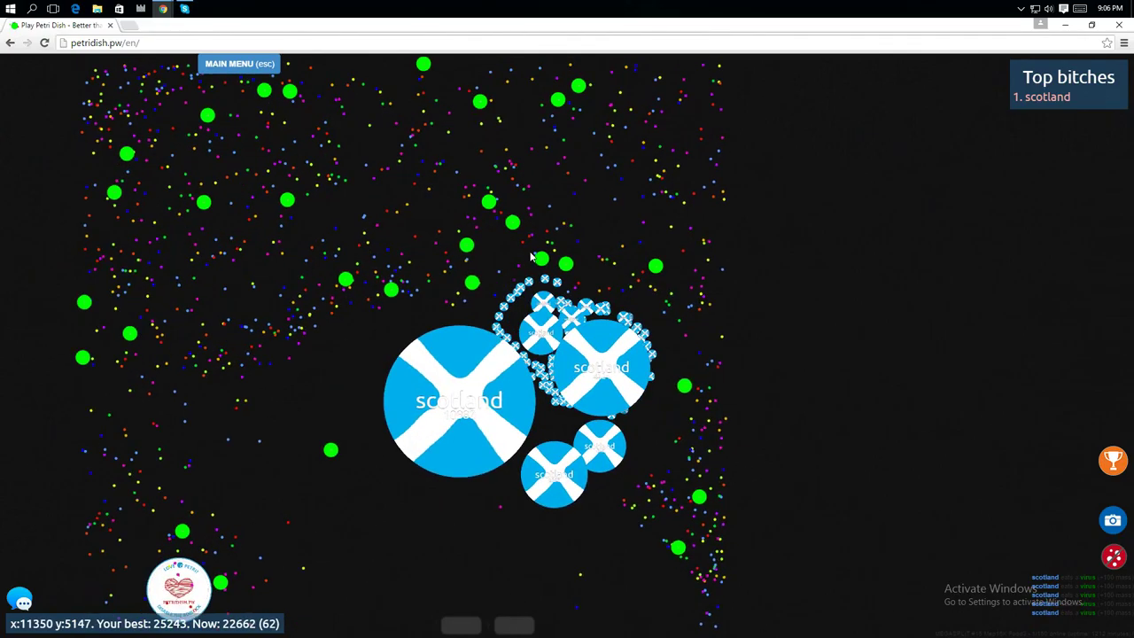
key("space")
key("space")
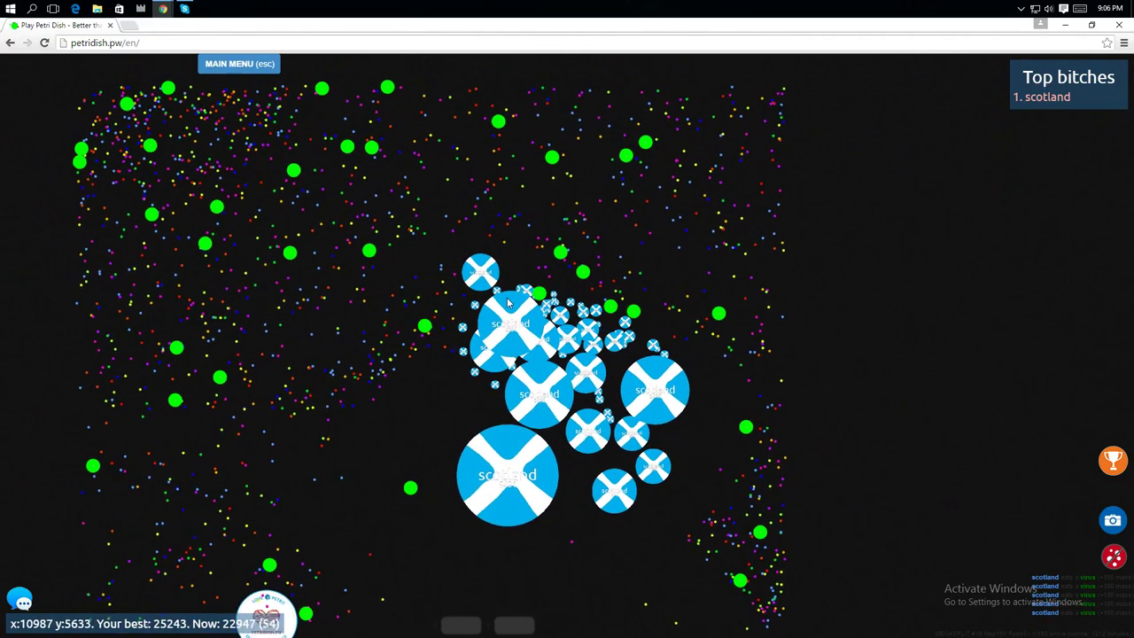
key("w")
key("w")
key("w")
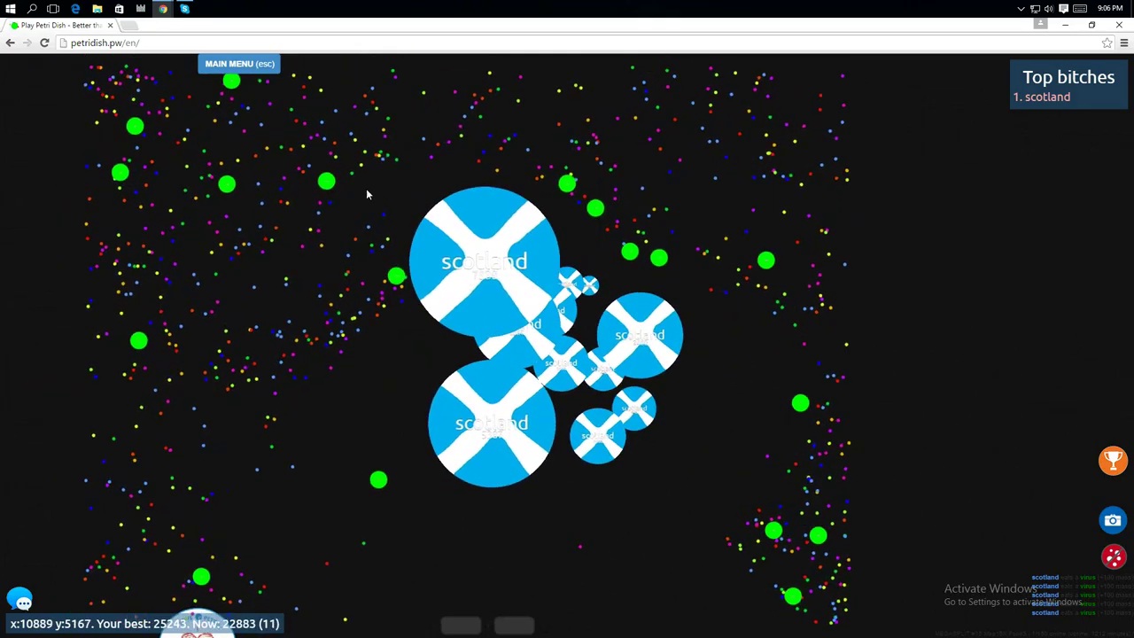
key("space")
key("w")
key("w")
key("w")
key("w")
key("w")
key("w")
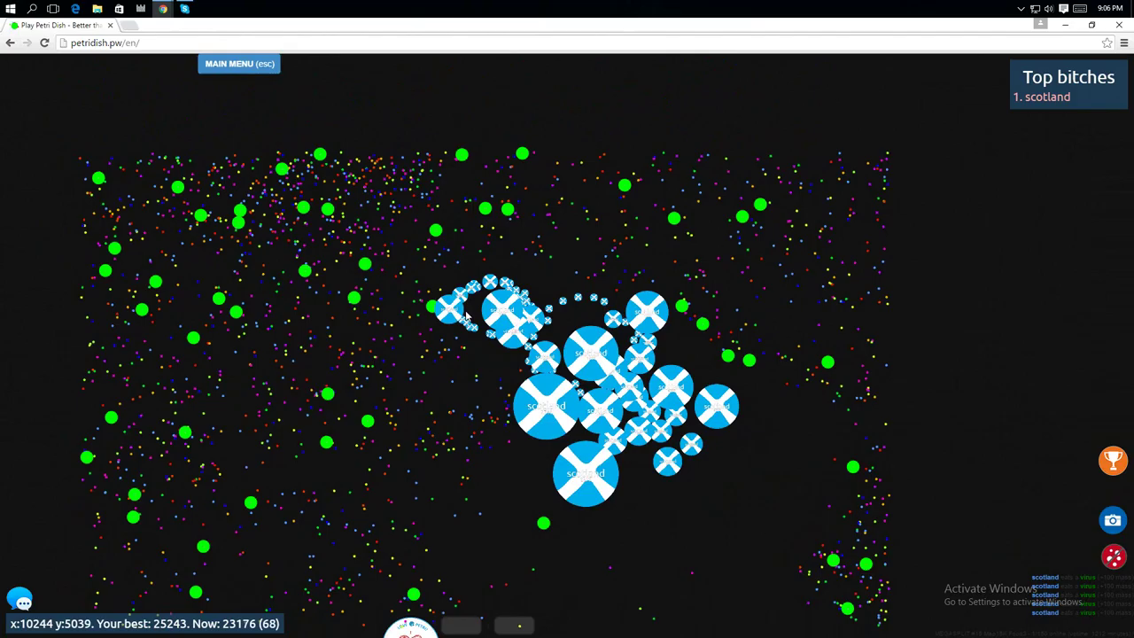
Step: Split the leading cell again, eject more pellets above the cluster, then halve scotland
key("space")
key("w")
key("w")
key("w")
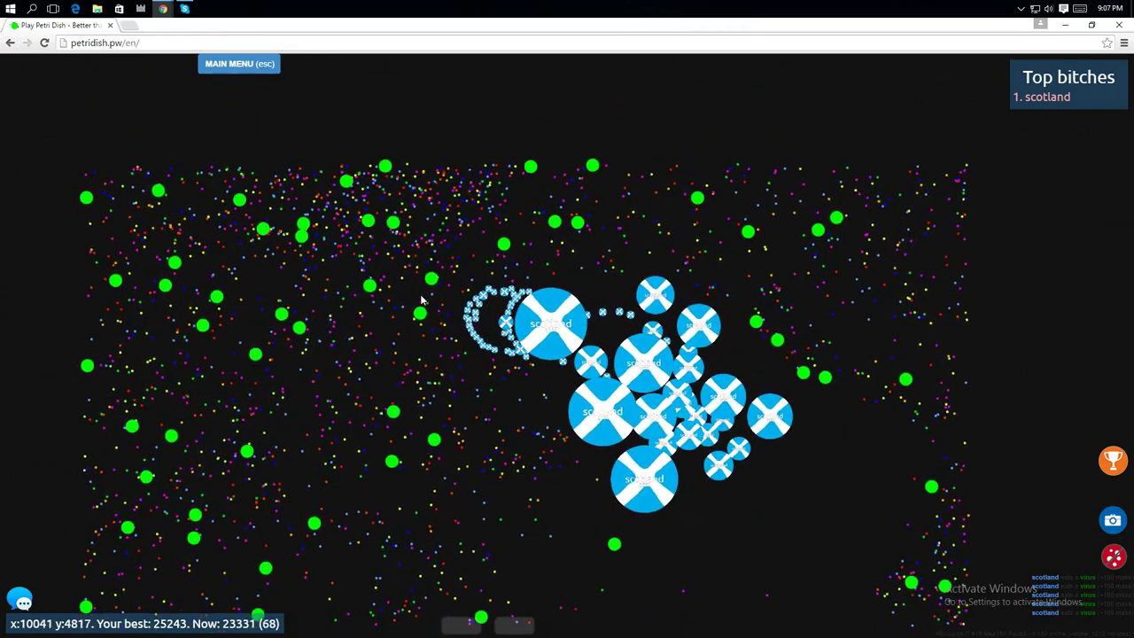
key("w")
key("w")
key("w")
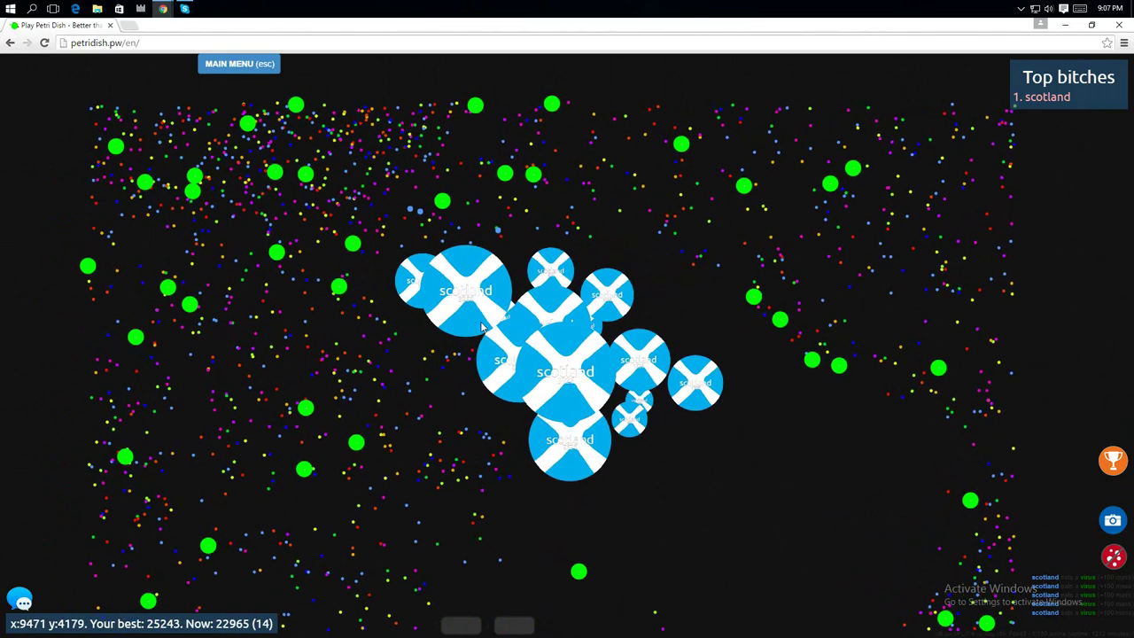
key("w")
key("w")
key("w")
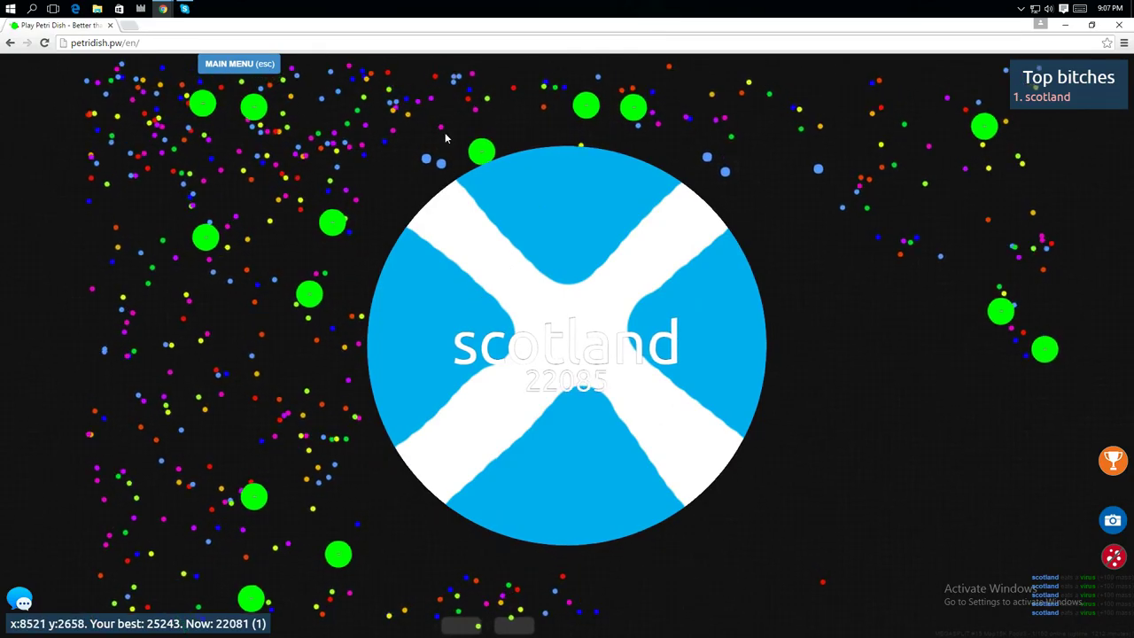
key("space")
key("space")
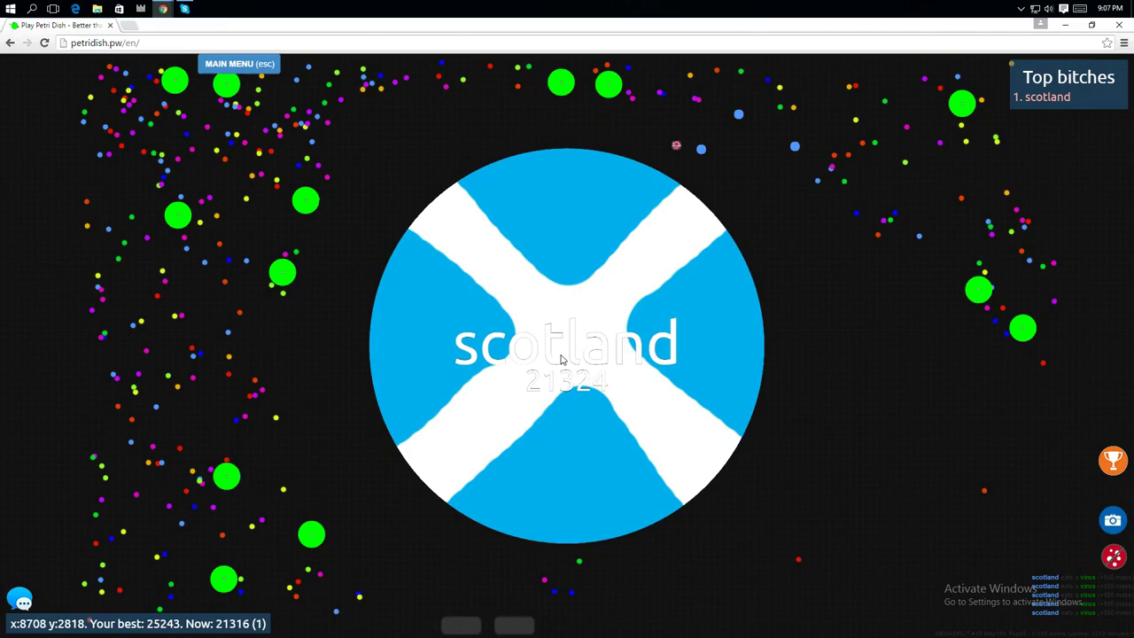
Step: Halve scotland, then burst the halves and the merged cell into dozens of tiny pieces
key("space")
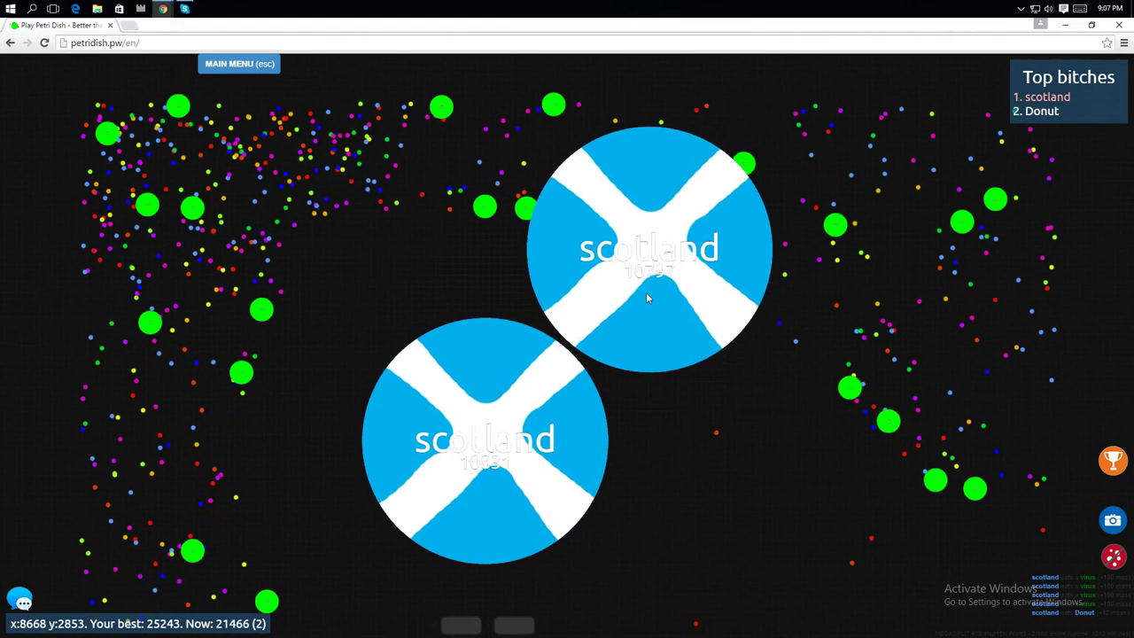
key("space")
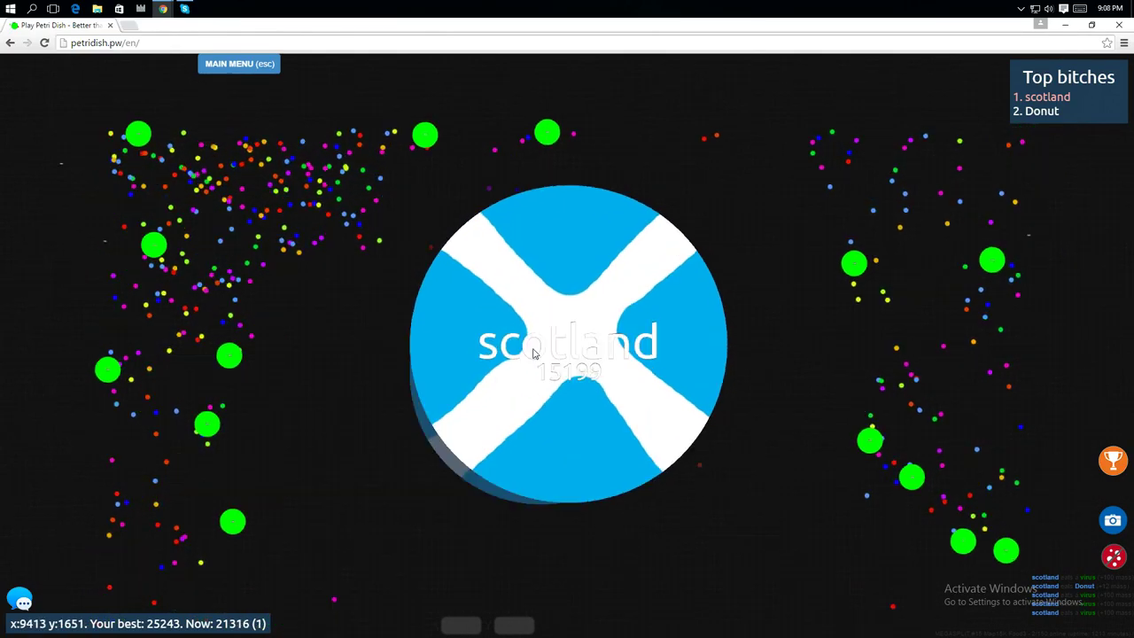
key("space")
key("space")
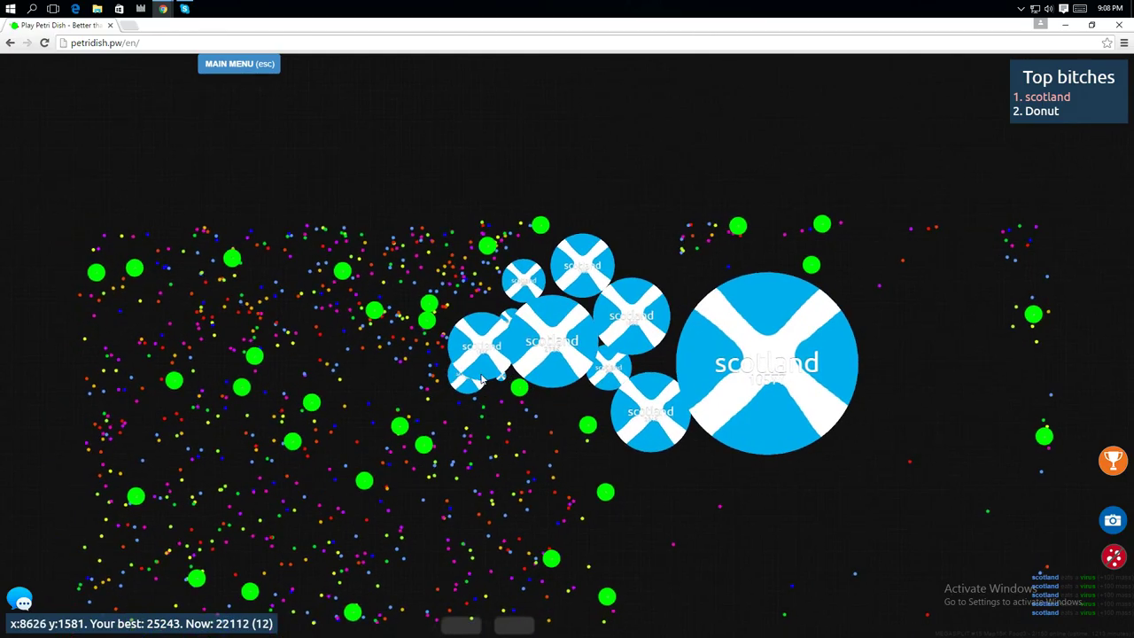
key("space")
key("space")
key("space")
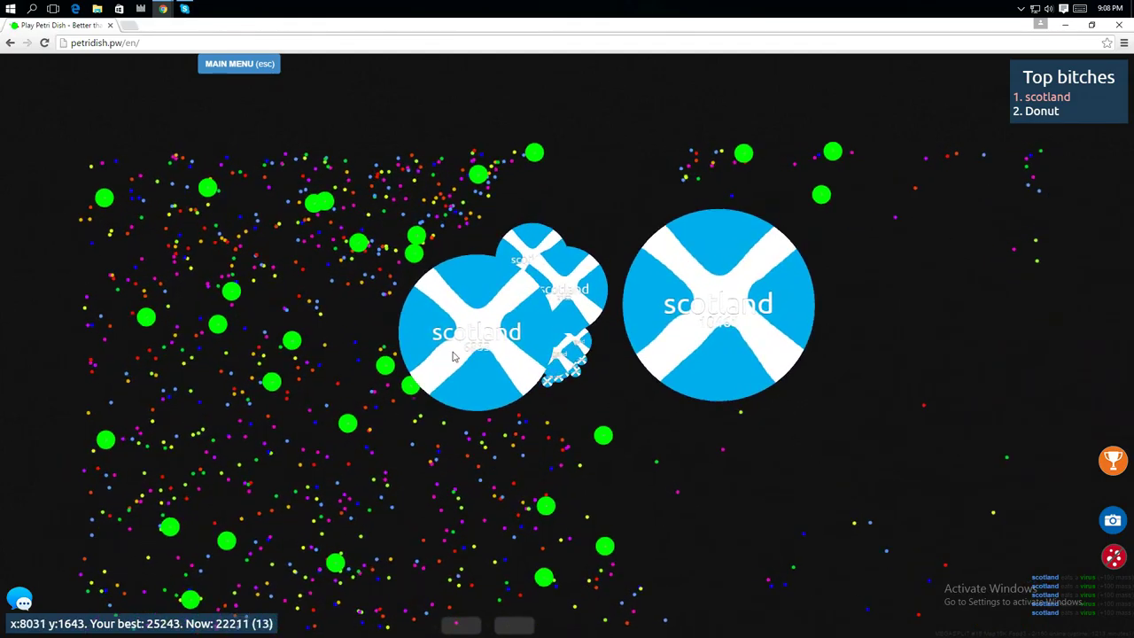
key("space")
key("space")
key("space")
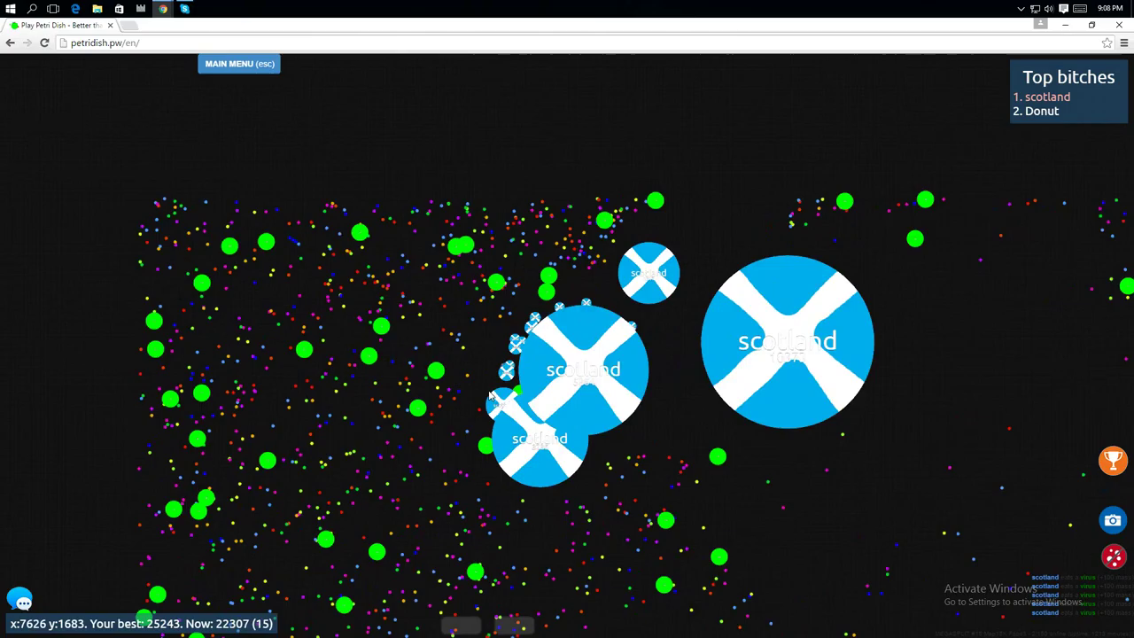
key("space")
key("space")
key("space")
key("space")
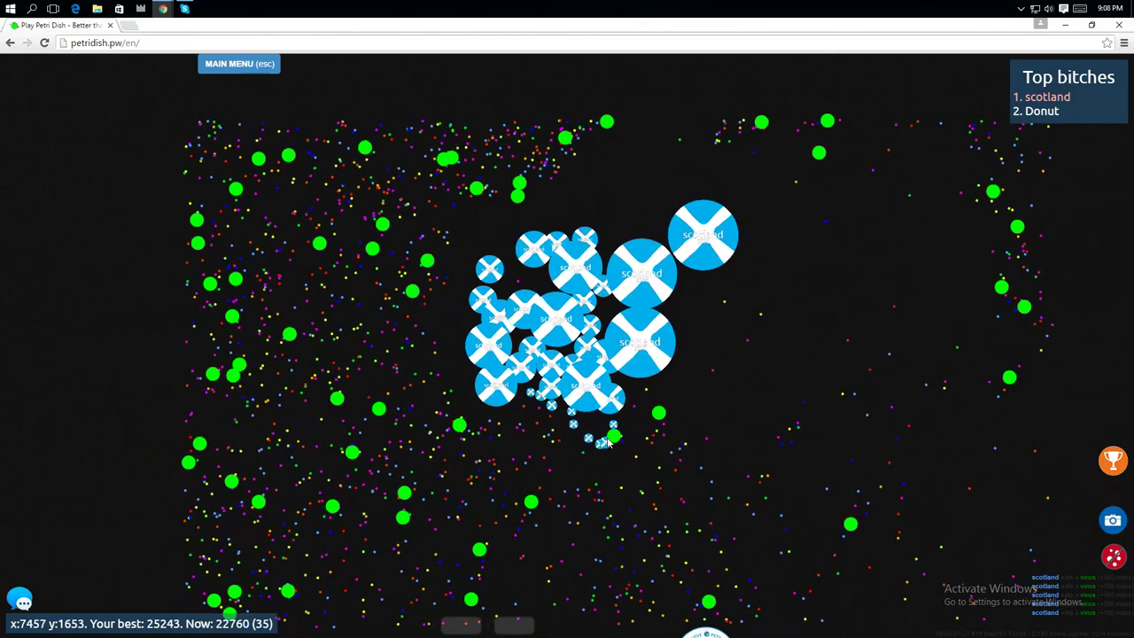
Step: Burst the main cell again and split the five re-merged cells into more pieces
key("space")
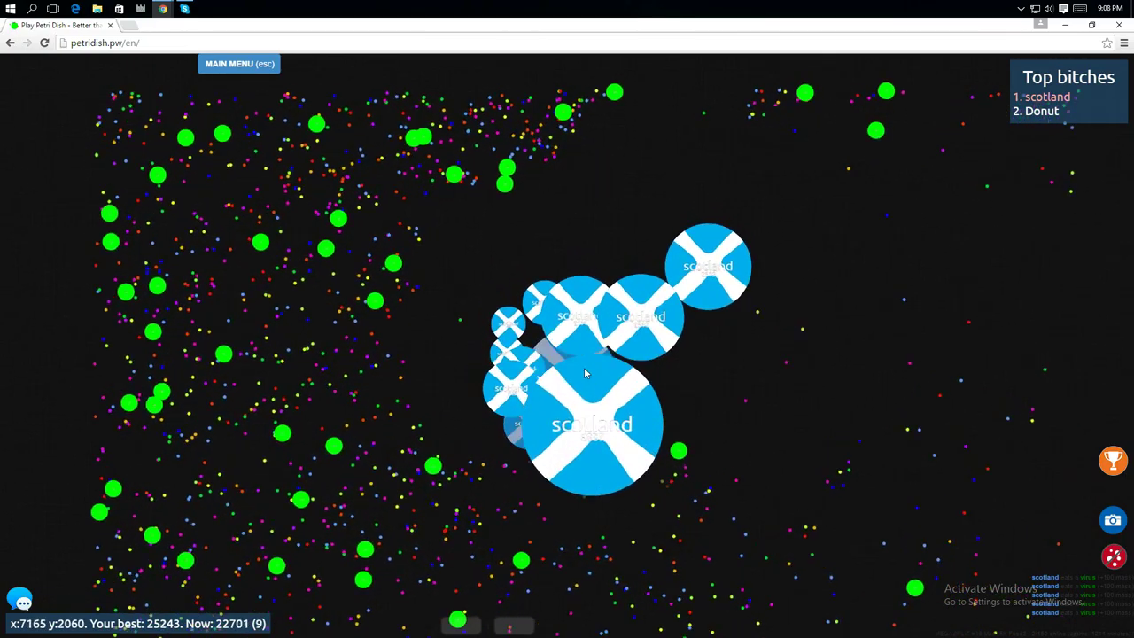
key("space")
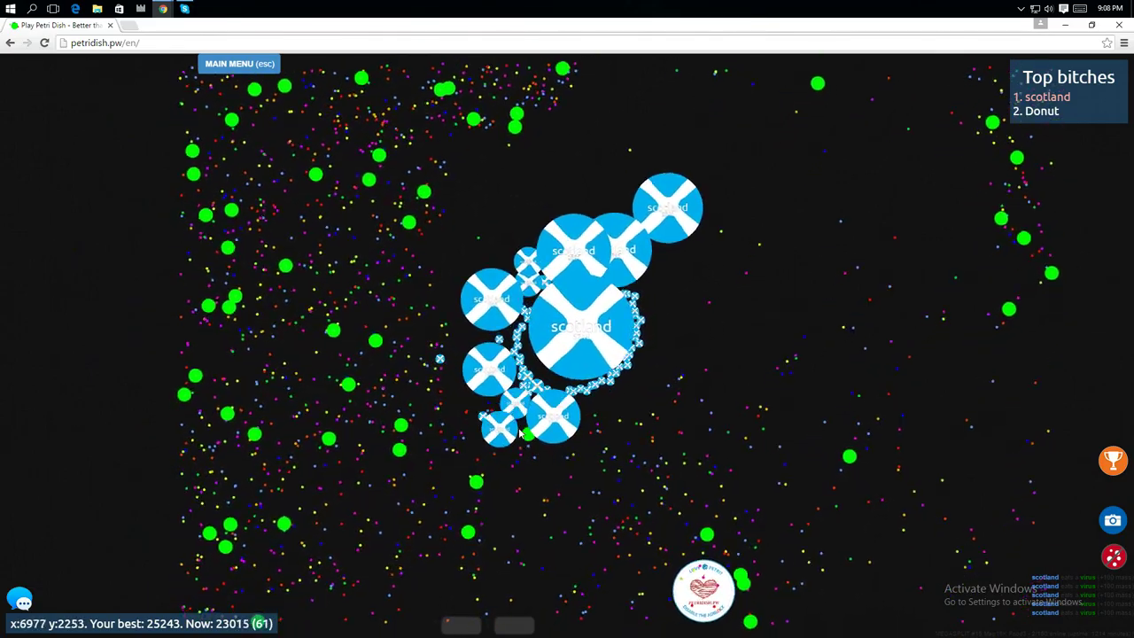
key("space")
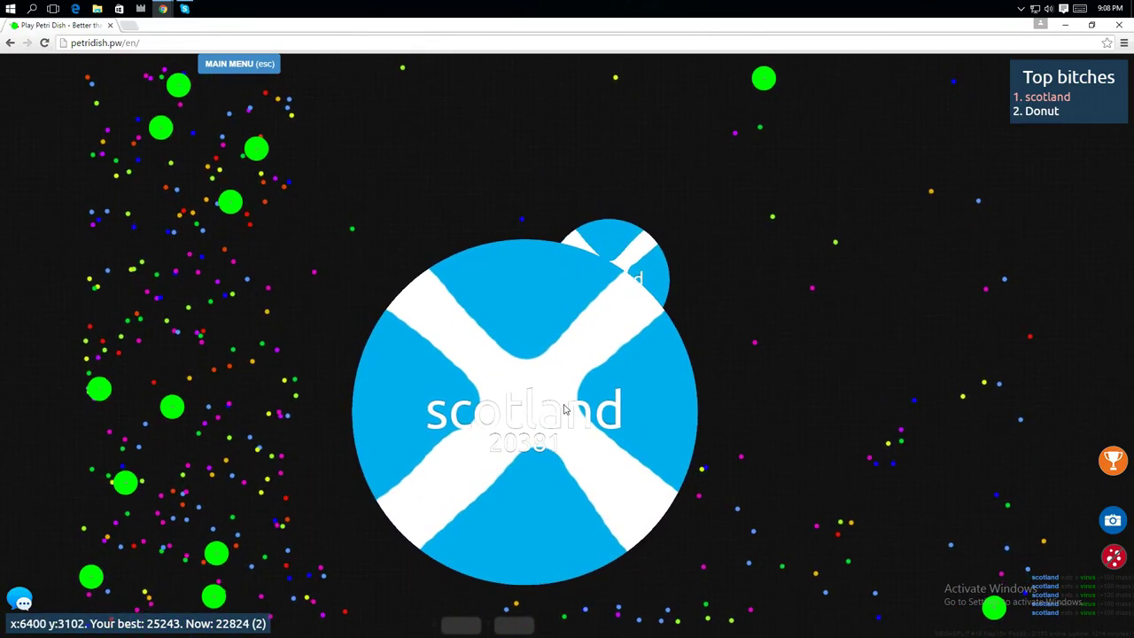
key("space")
key("space")
key("space")
key("space")
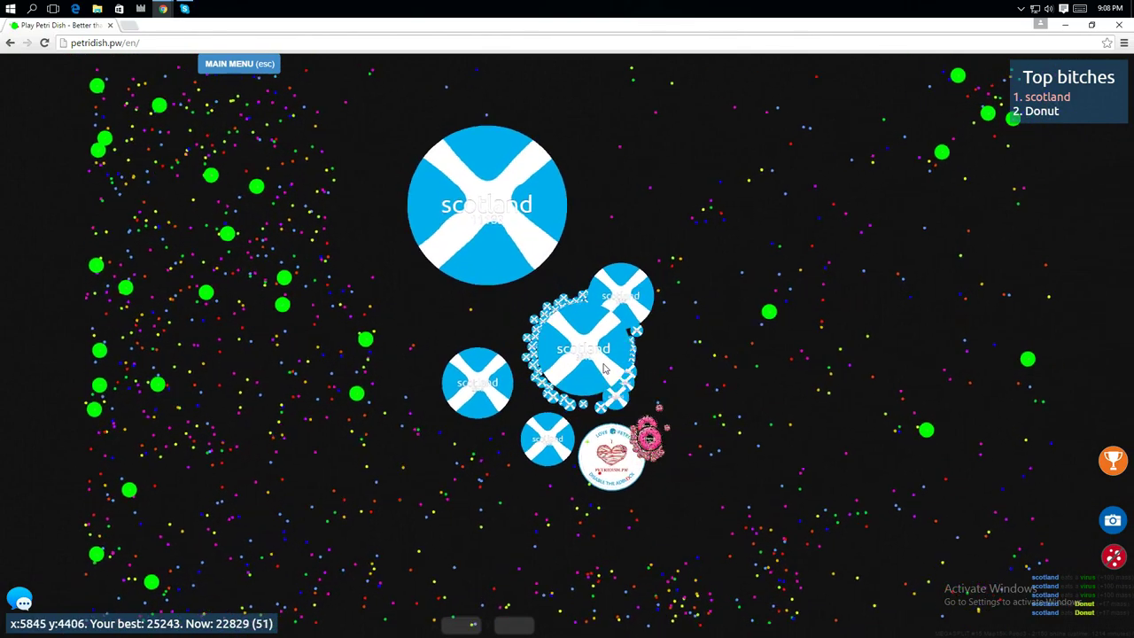
key("space")
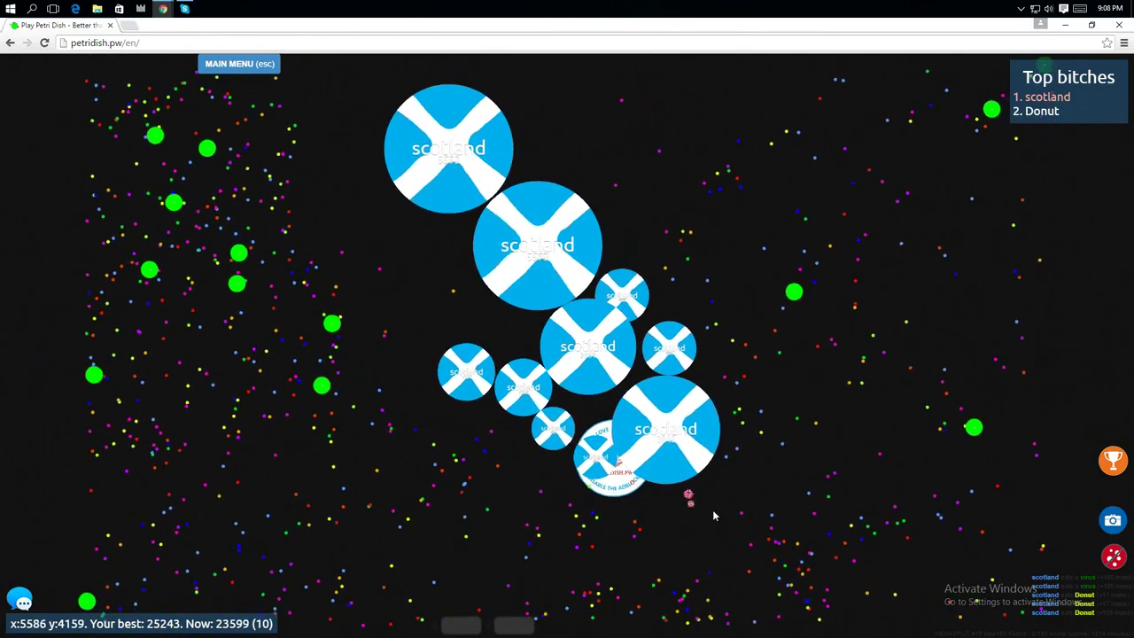
key("space")
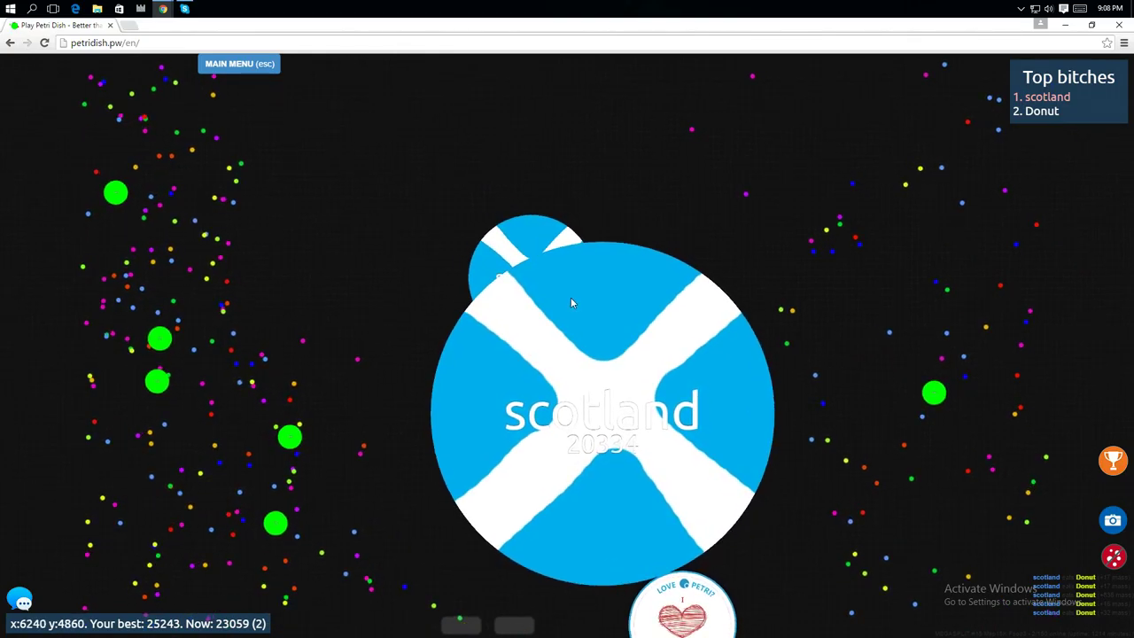
Step: Keep bursting the single and lower cells into rings, ending at eight pieces and 22,132 mass
key("space")
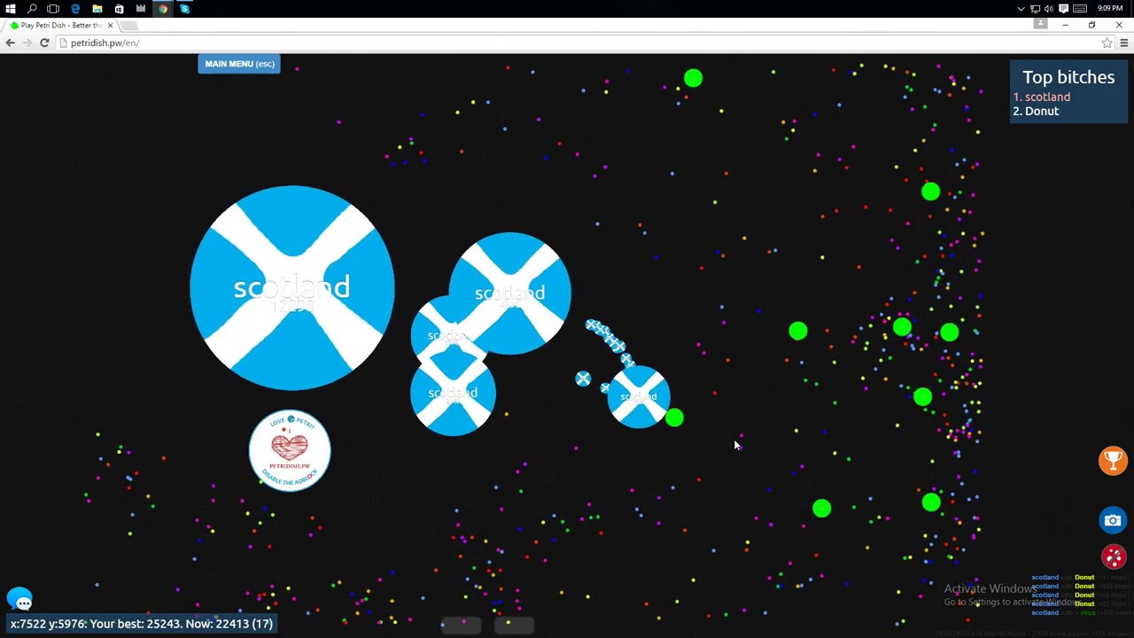
key("space")
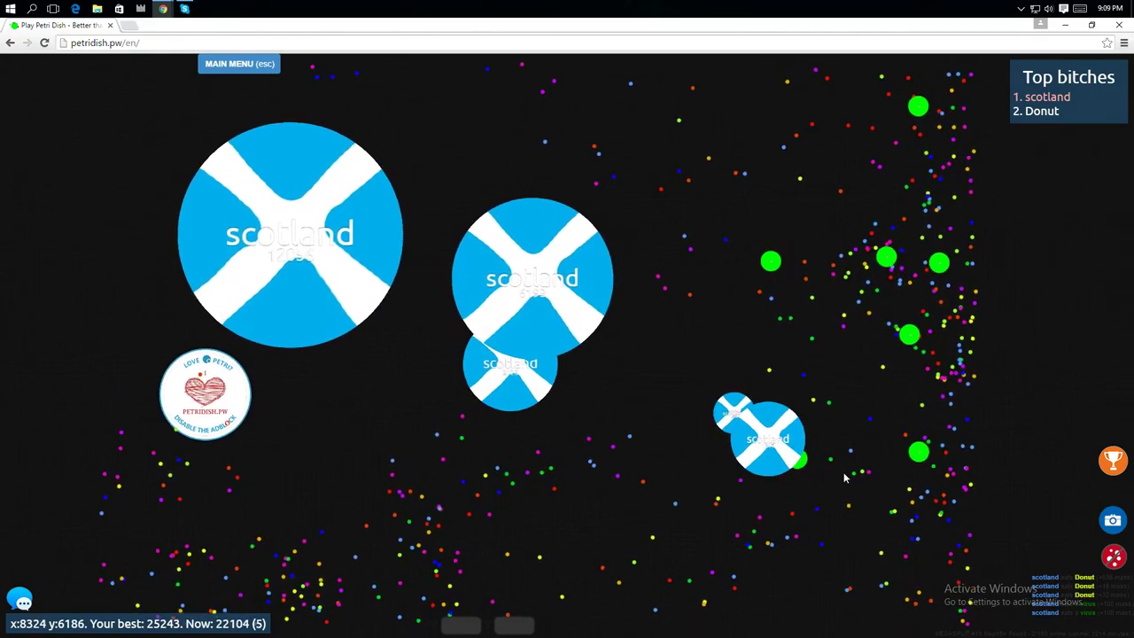
key("space")
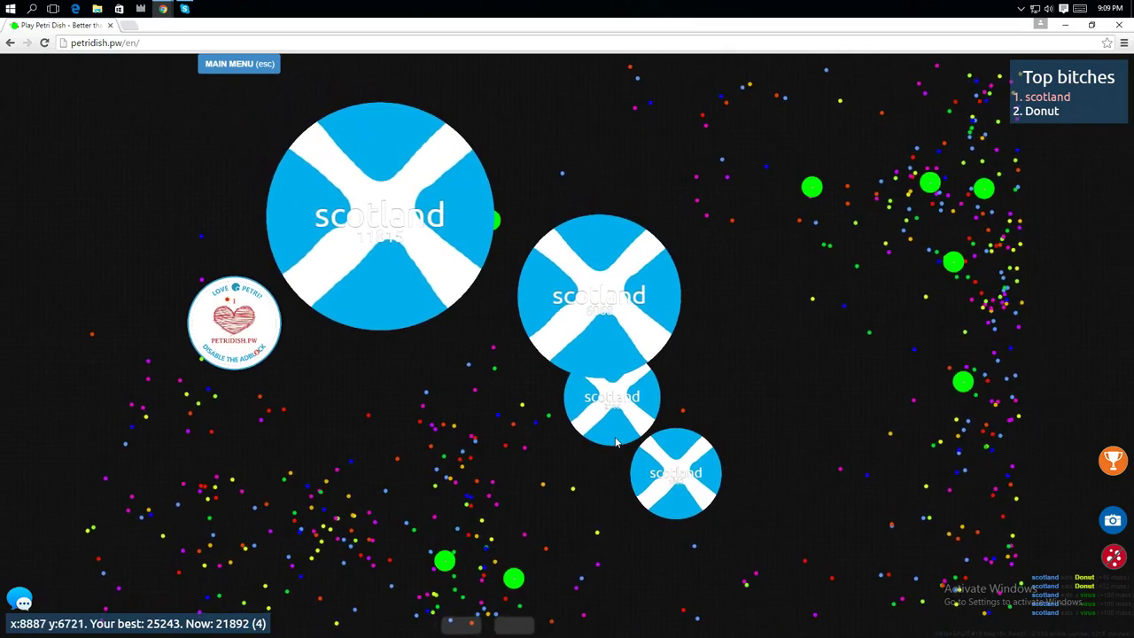
key("space")
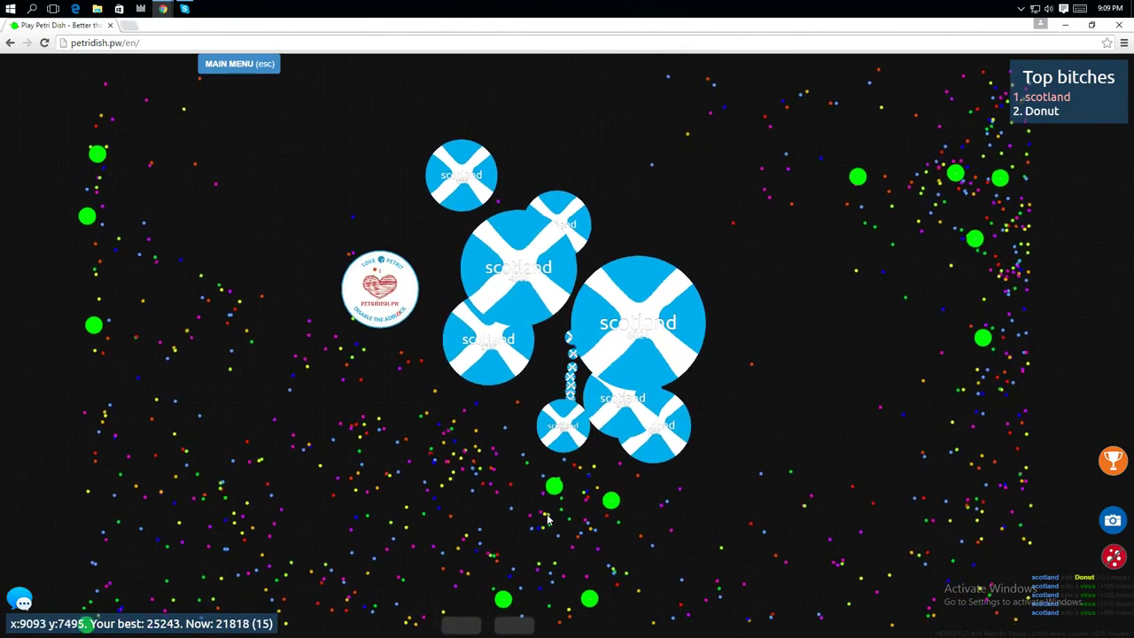
key("space")
key("space")
key("space")
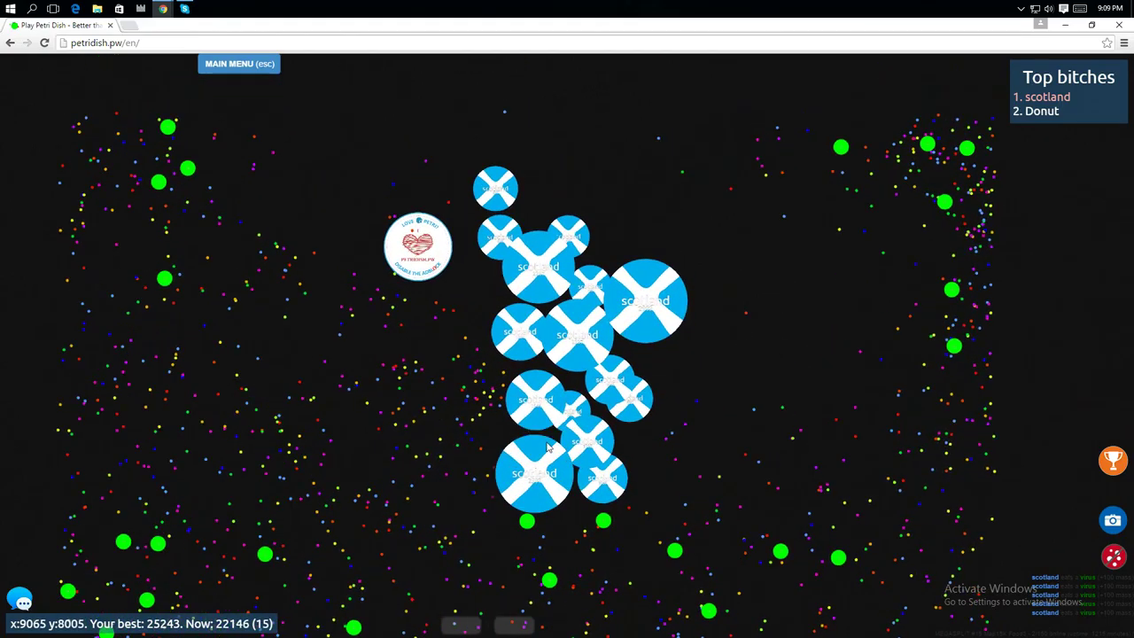
key("space")
key("space")
key("space")
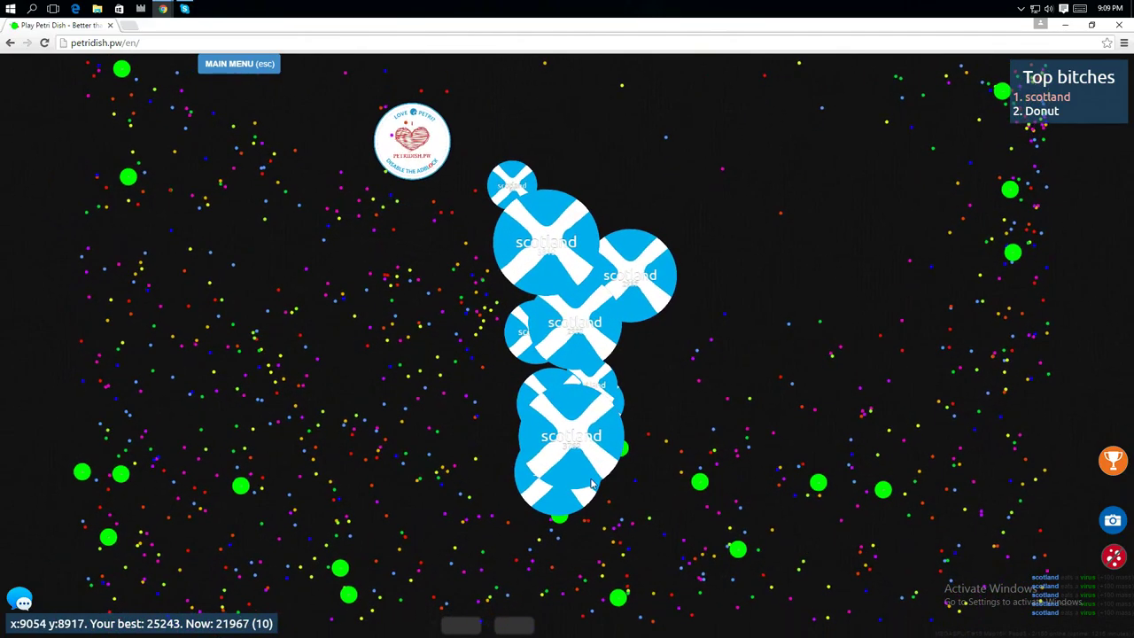
key("space")
key("space")
key("space")
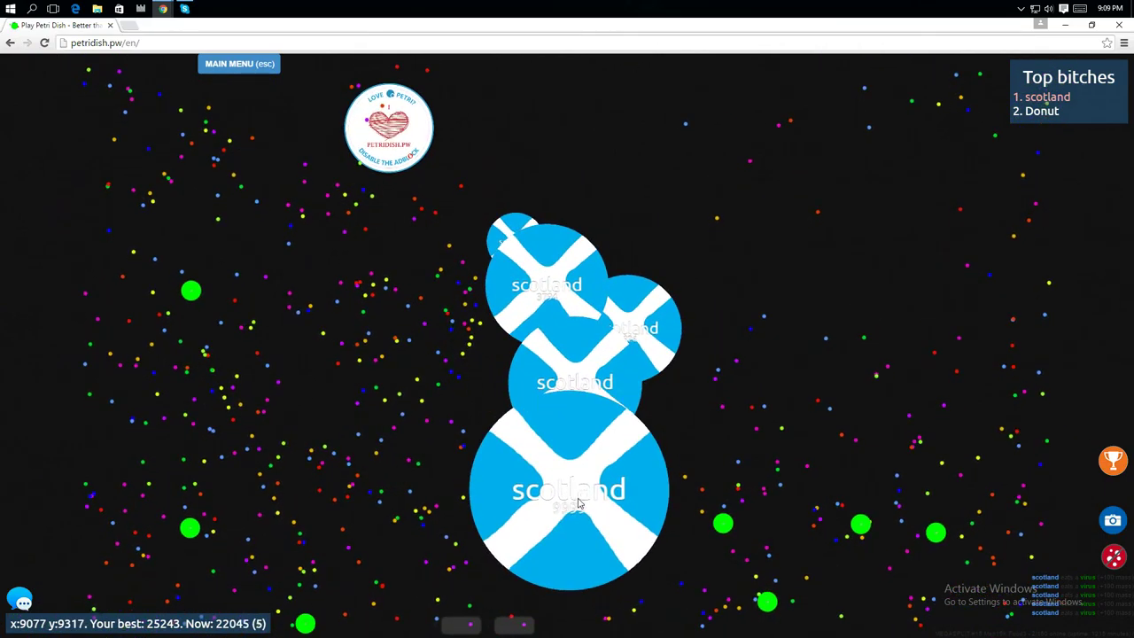
key("space")
key("space")
key("space")
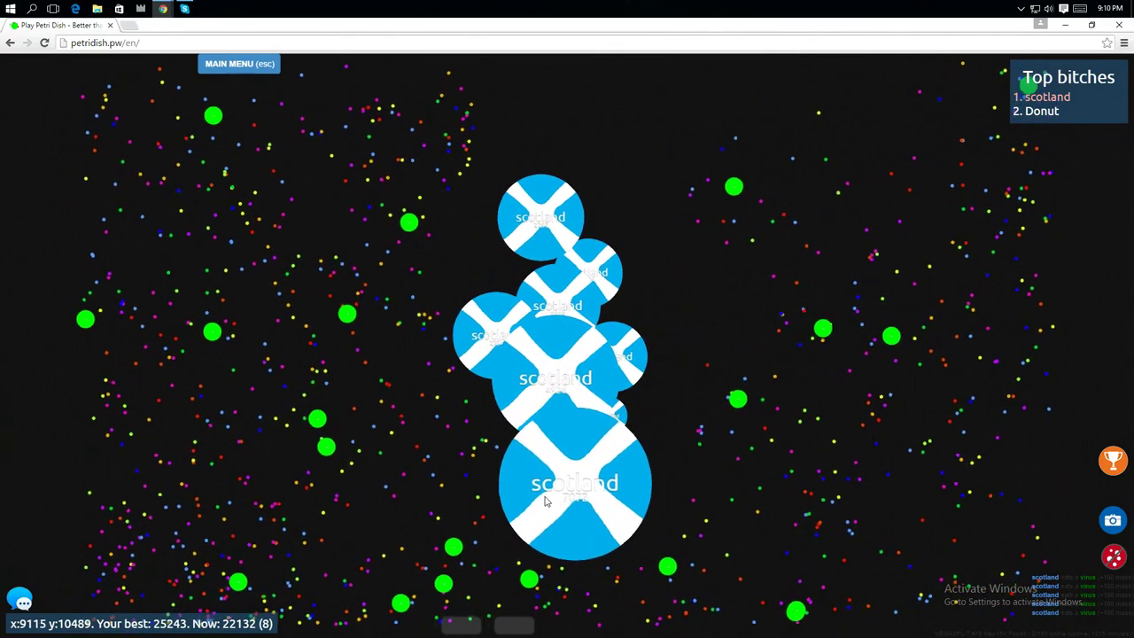
Step: Split scotland's seven, single and five cells into dozens, ending at 45 pieces and 22,956 mass
key("space")
key("space")
key("space")
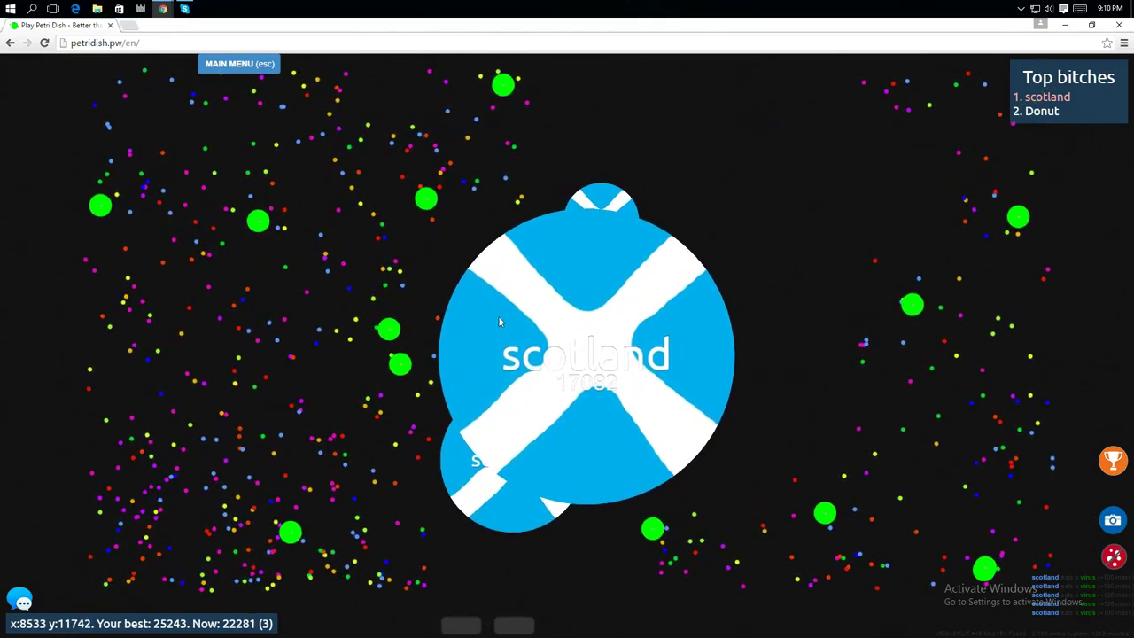
key("space")
key("space")
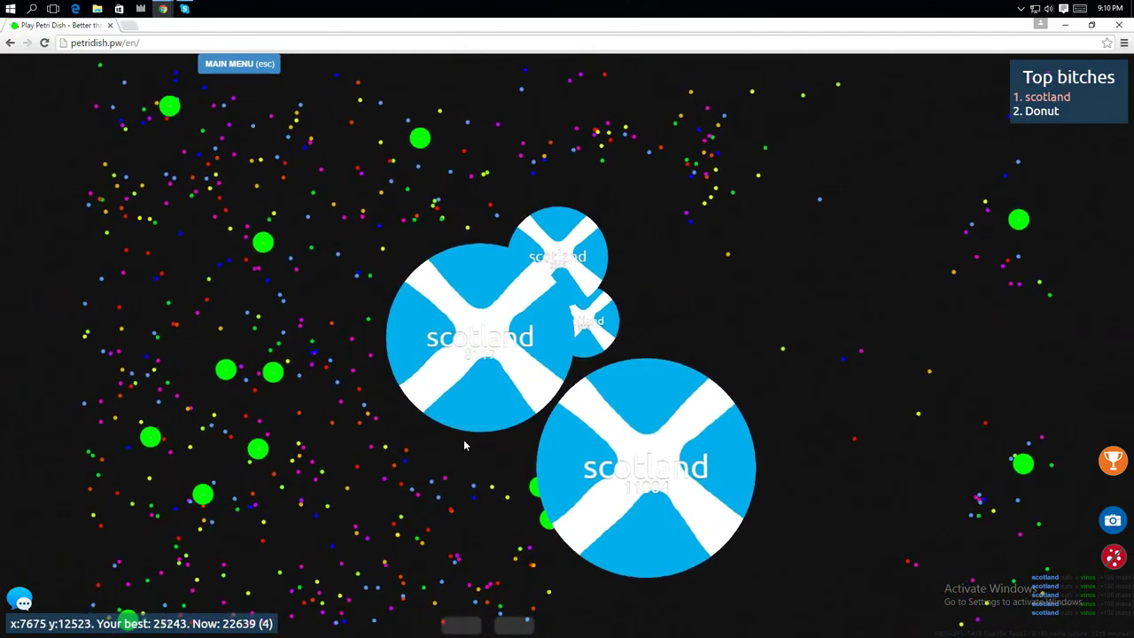
key("w")
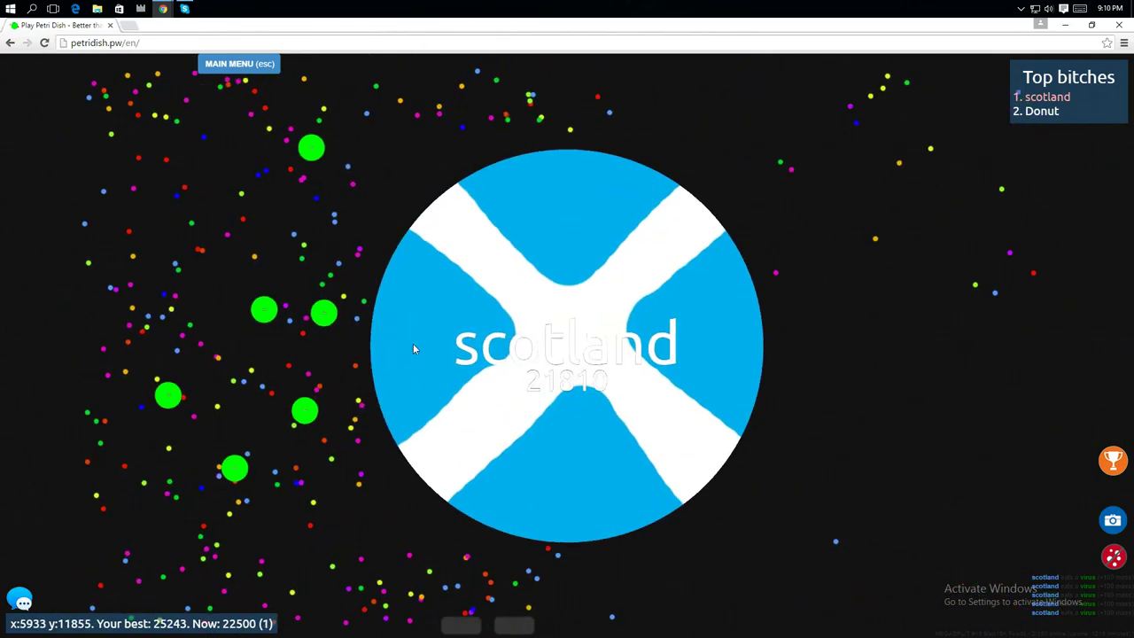
key("space")
key("space")
key("space")
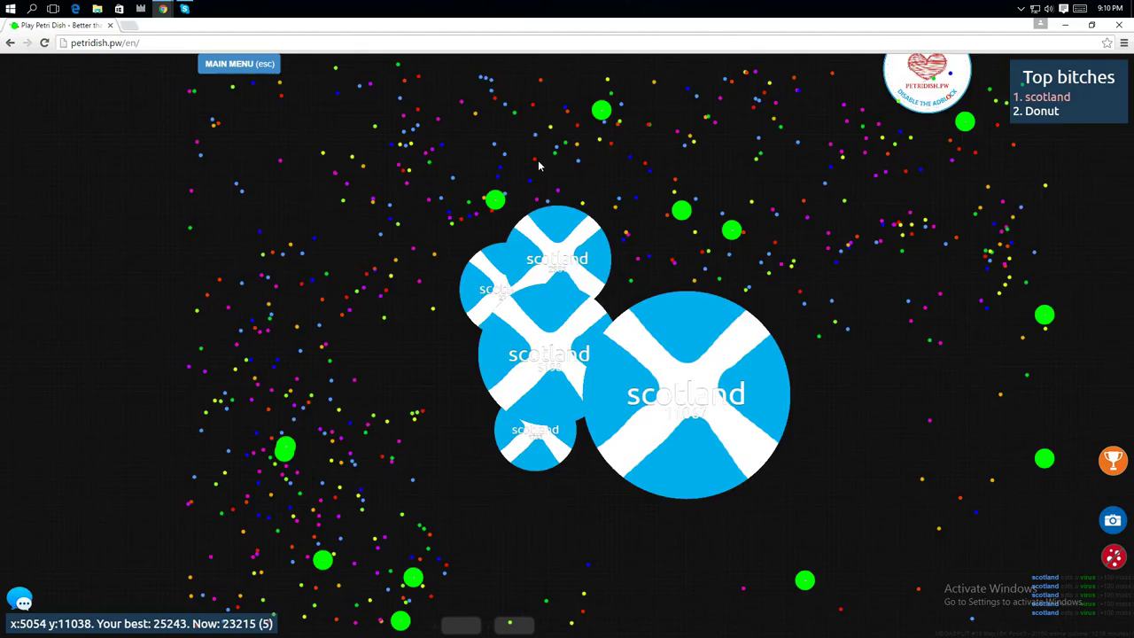
key("space")
key("space")
key("space")
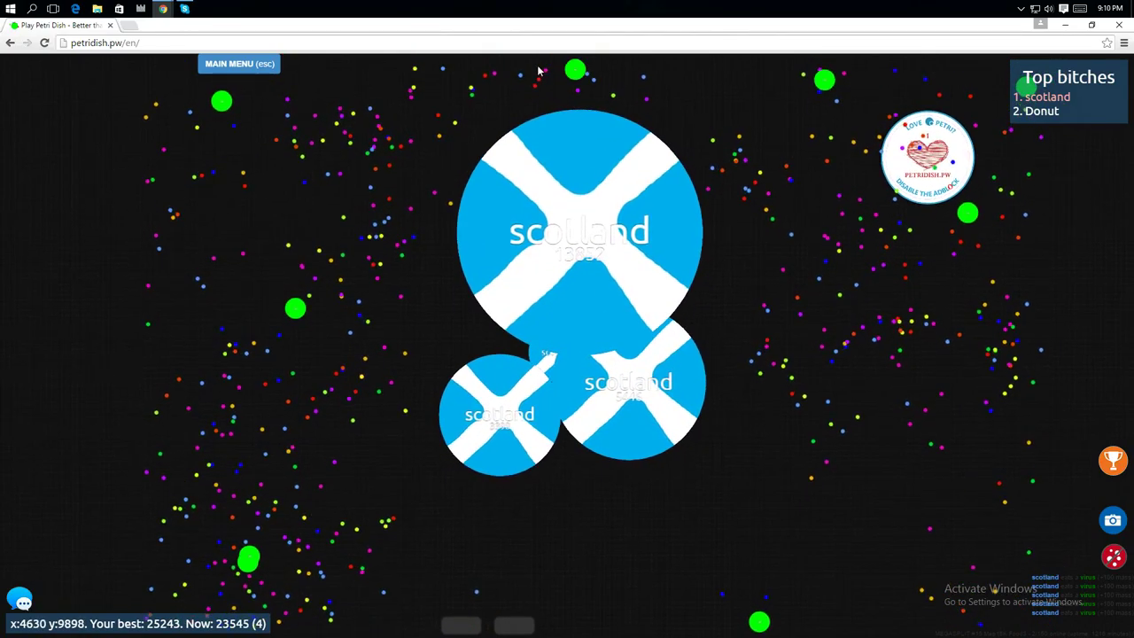
key("space")
key("space")
key("space")
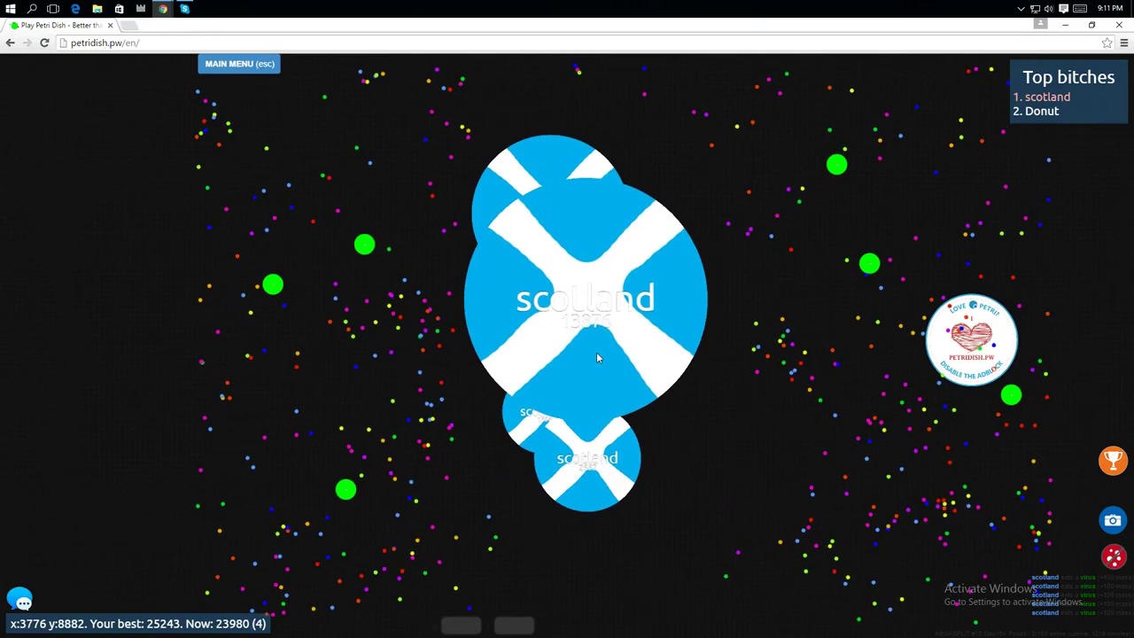
key("space")
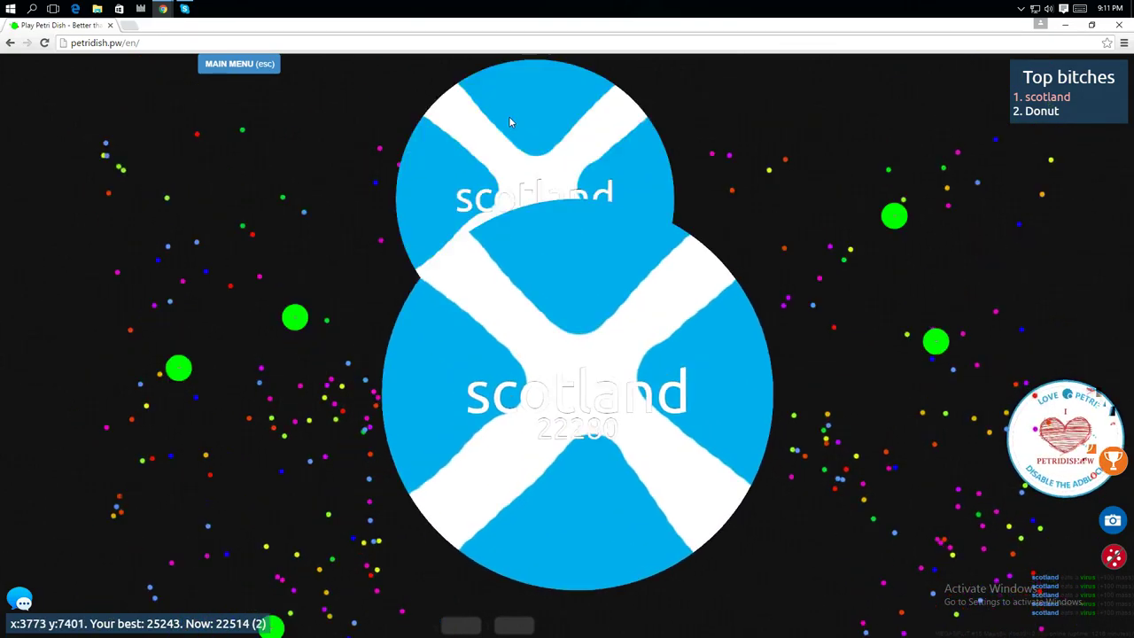
key("e")
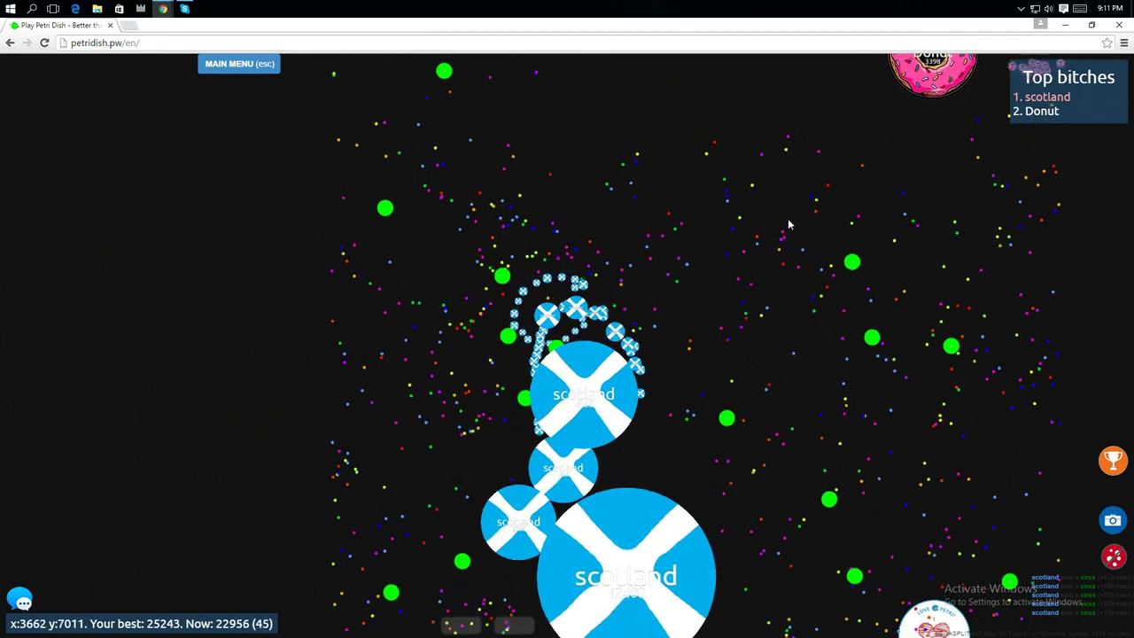
Step: Split scotland into four pieces and send the halves toward the upper right
key("e")
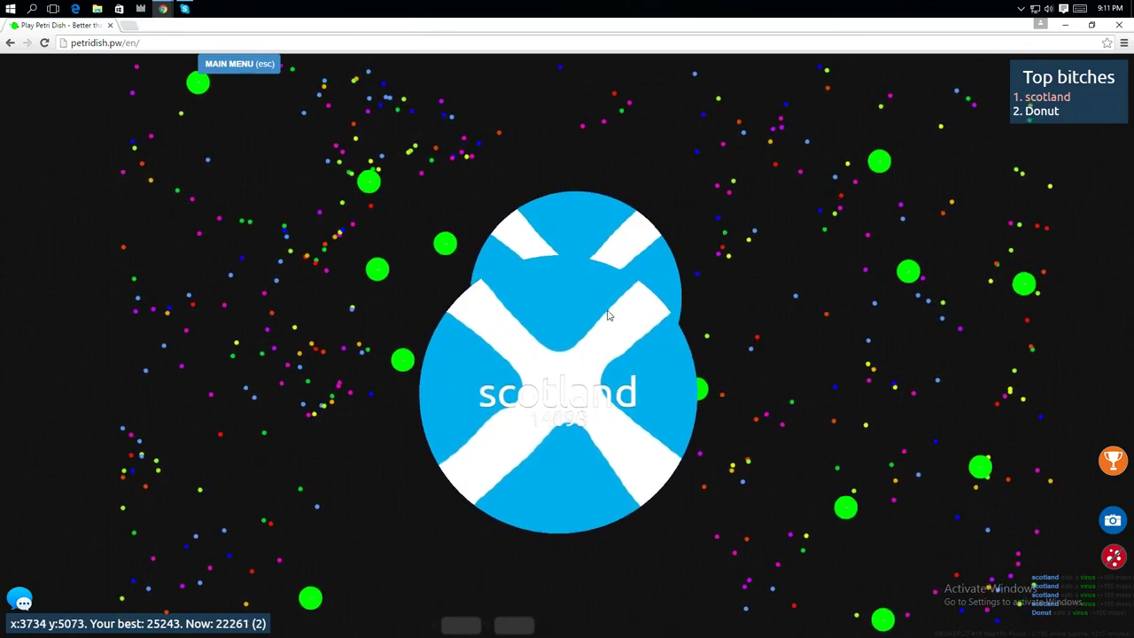
key("space")
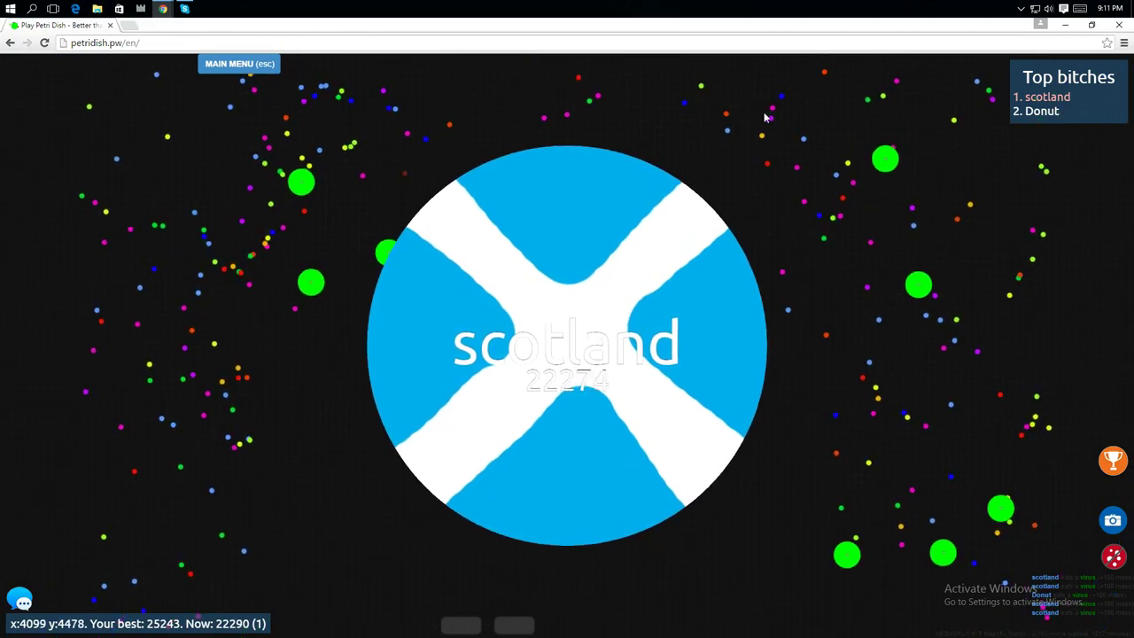
key("space")
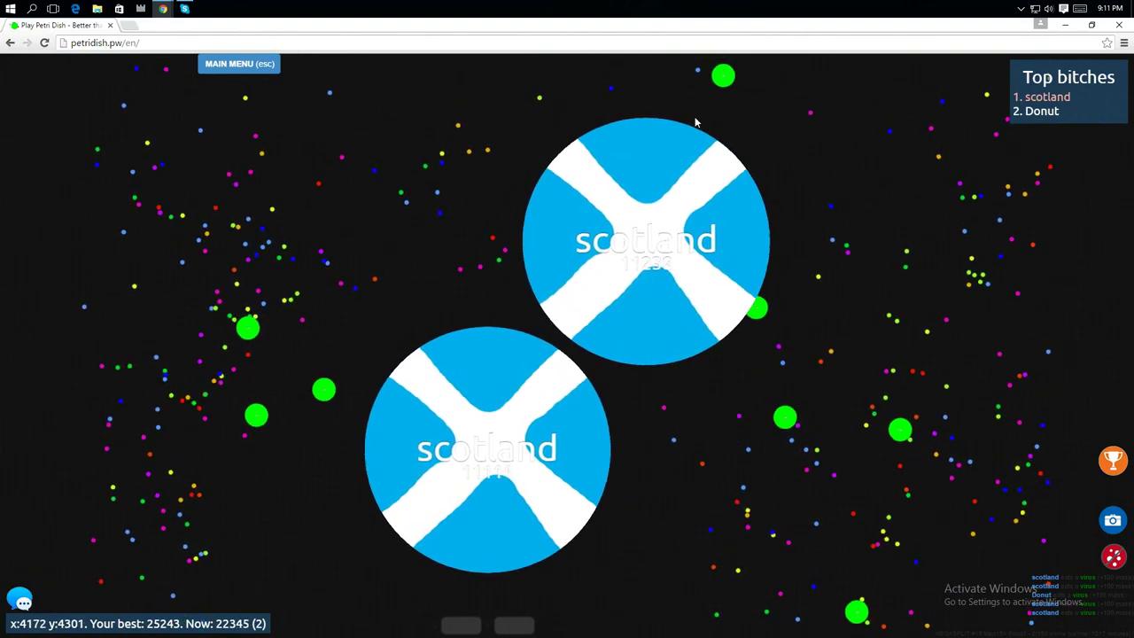
key("space")
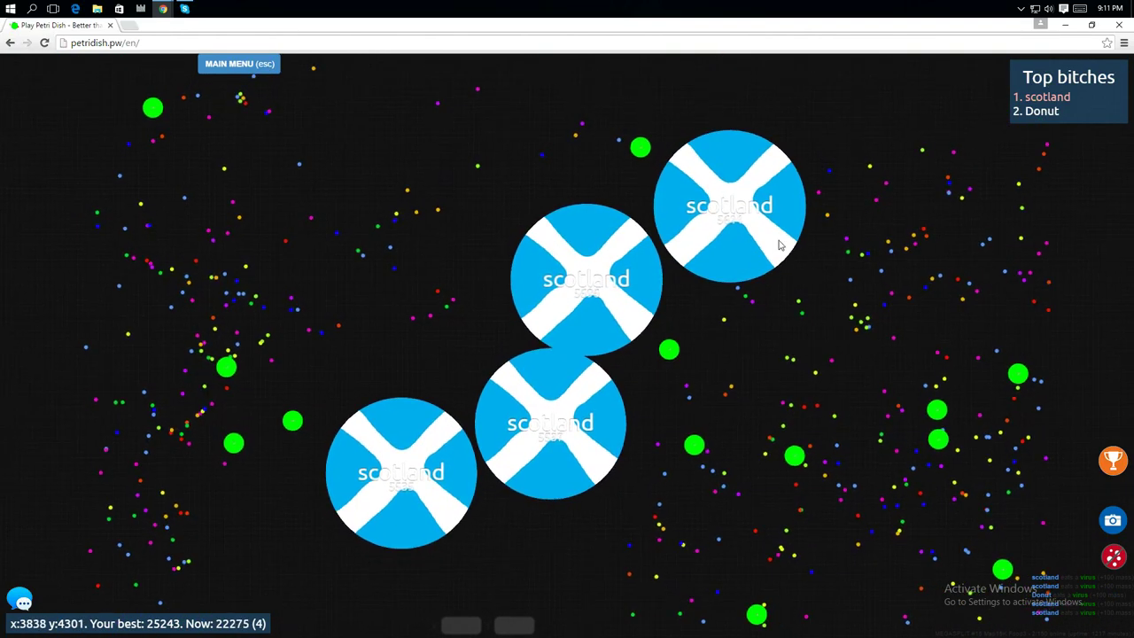
Step: Keep doubling scotland's cells onto the Donut cells, reaching a best of 30,389 mass
key("space")
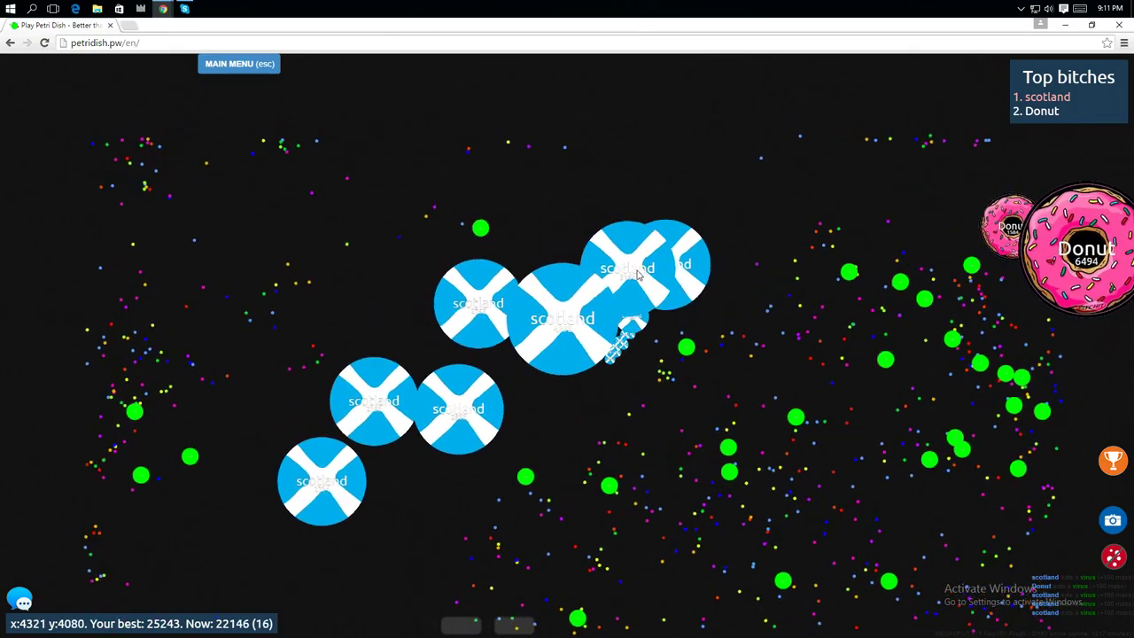
key("space")
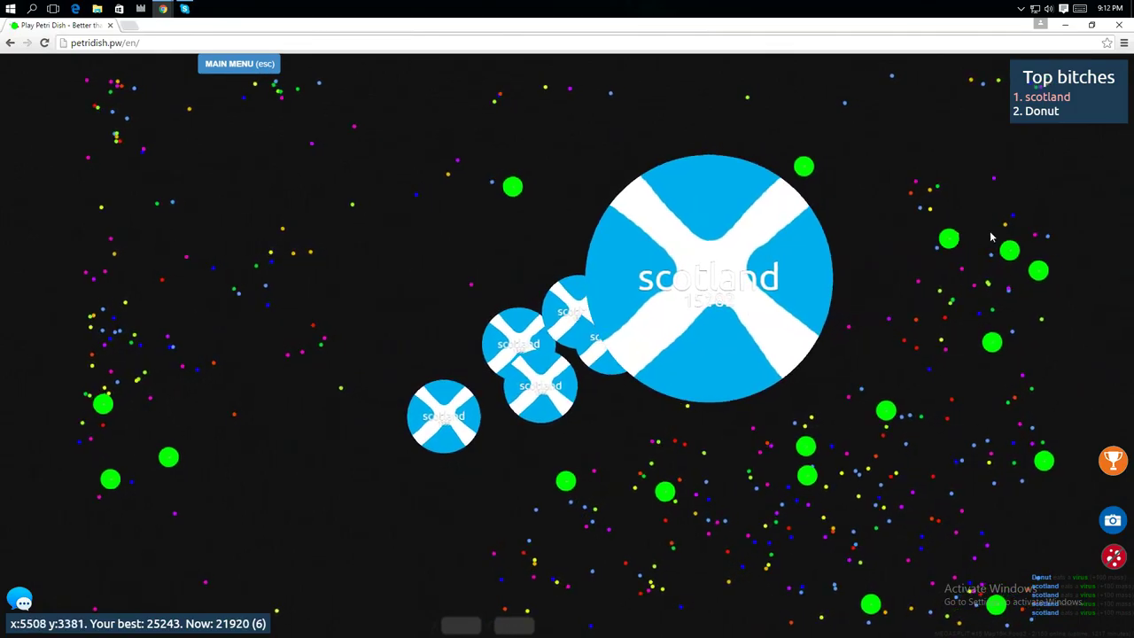
key("space")
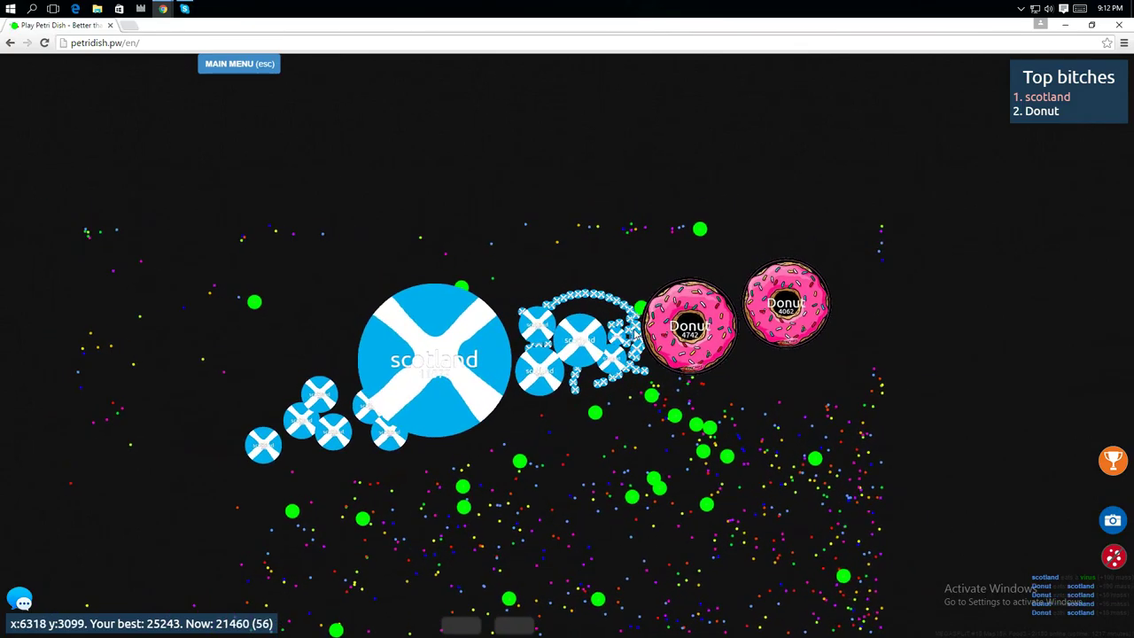
key("space")
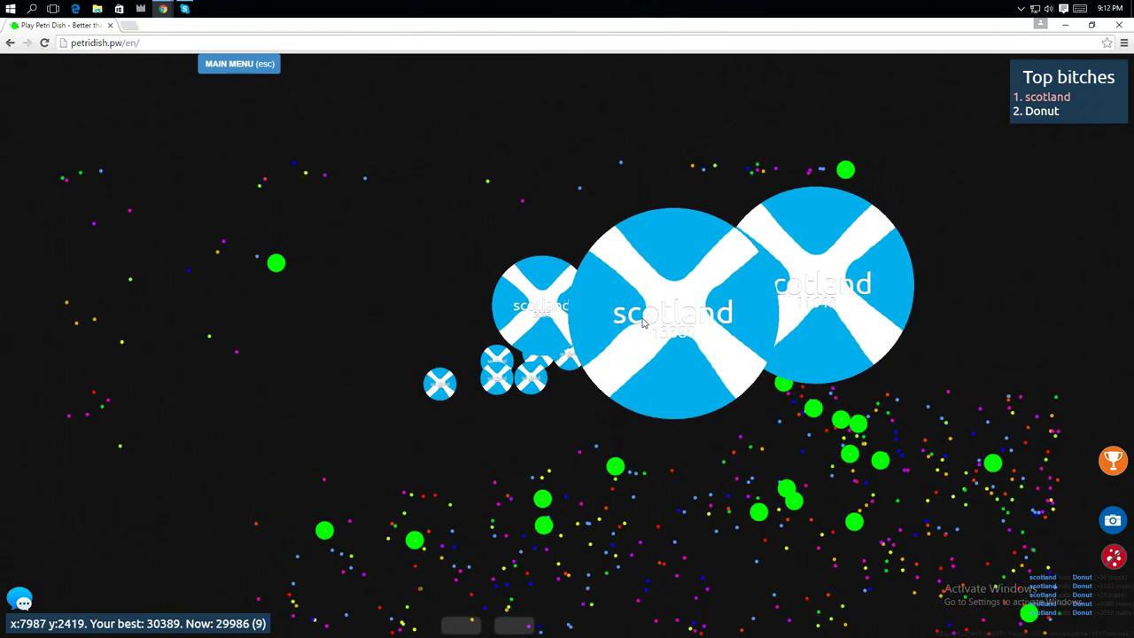
Step: Split scotland into rings of tiny cells while moving through the food clusters
key("space")
key("space")
key("space")
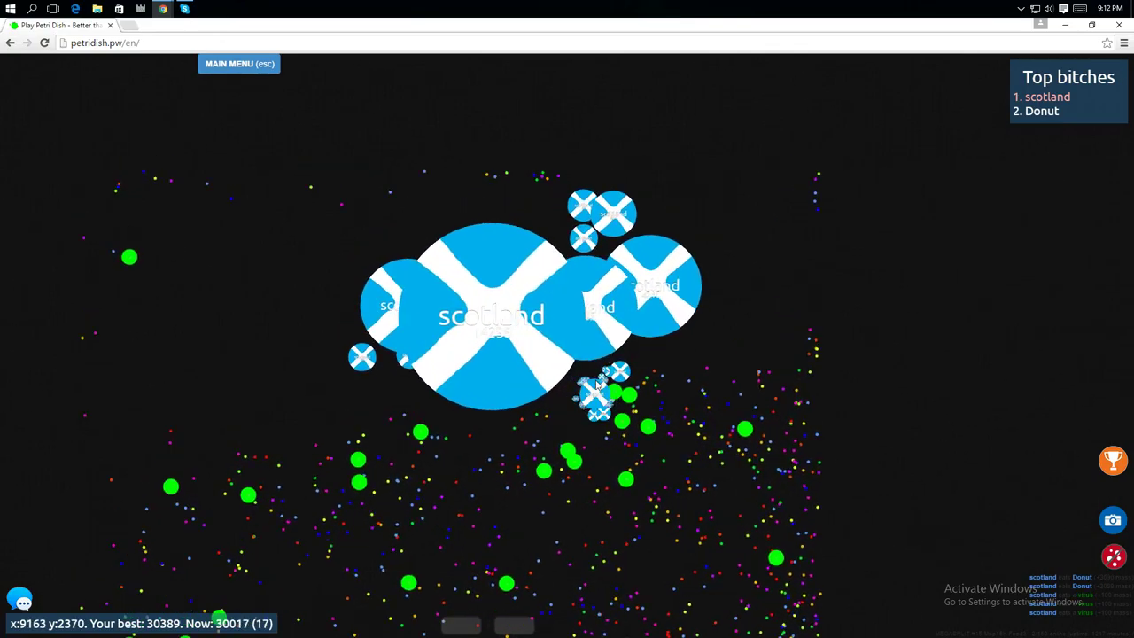
key("space")
key("space")
key("space")
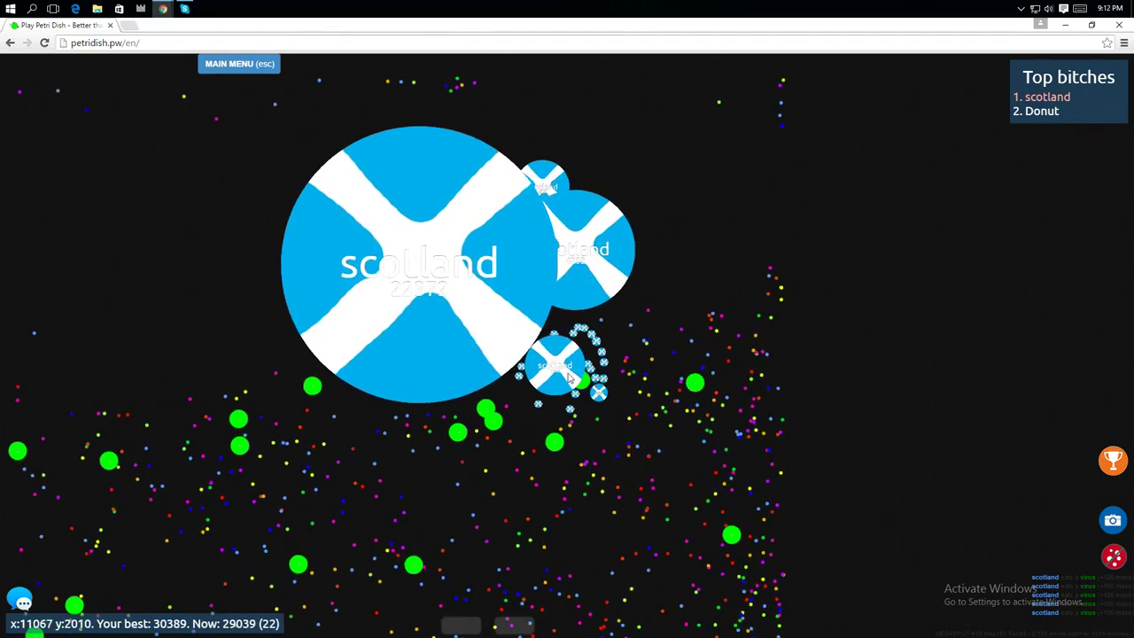
key("space")
key("space")
key("space")
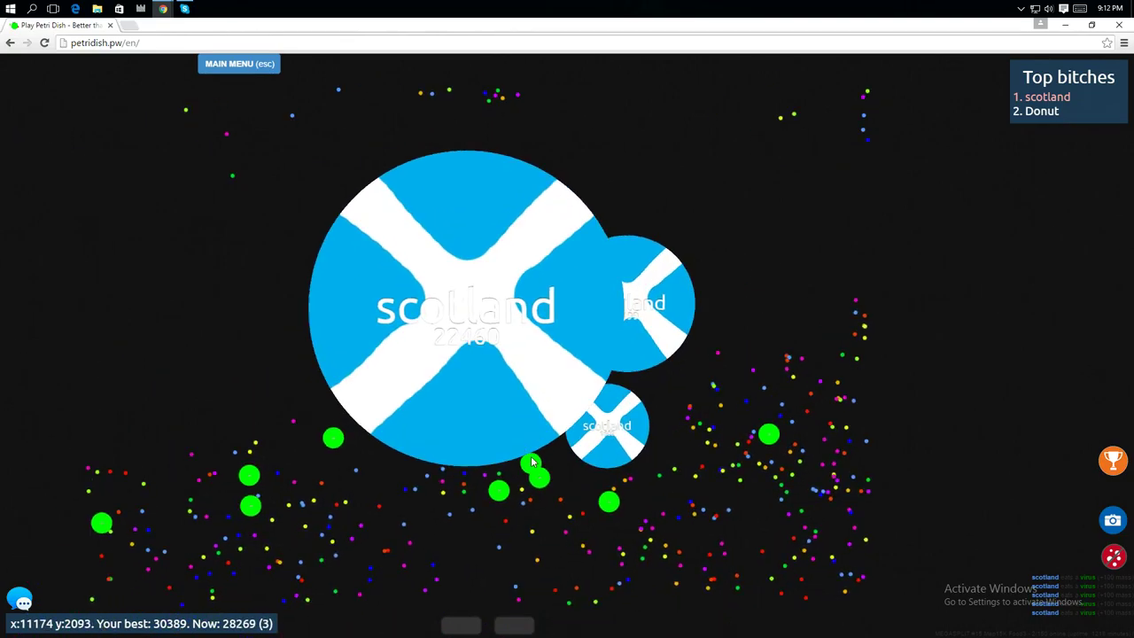
key("space")
key("space")
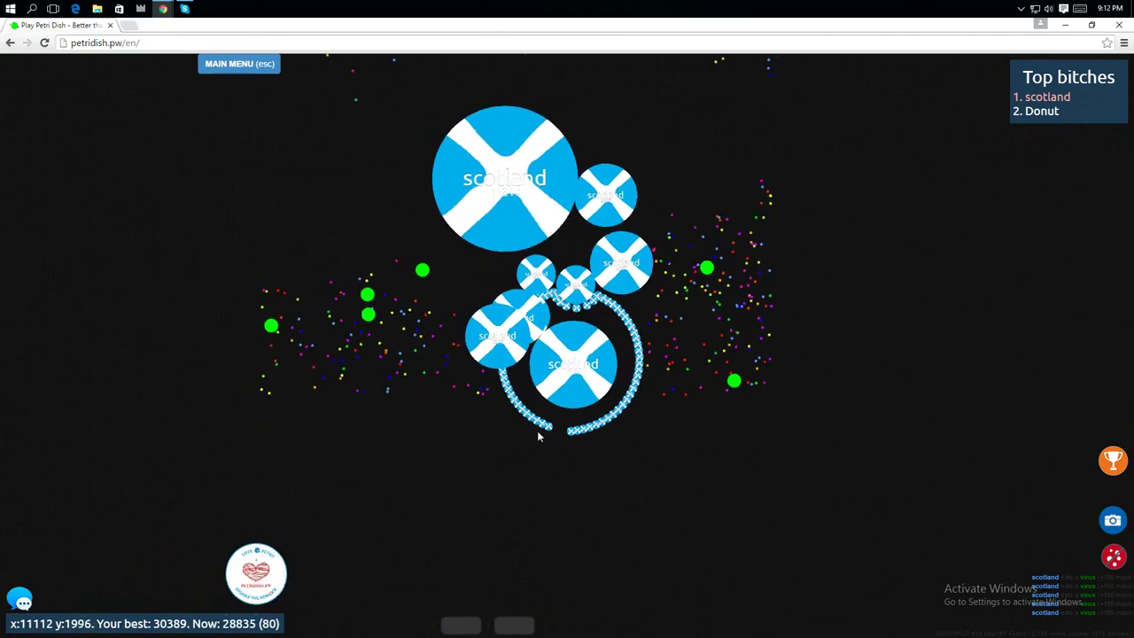
key("space")
key("space")
key("space")
key("space")
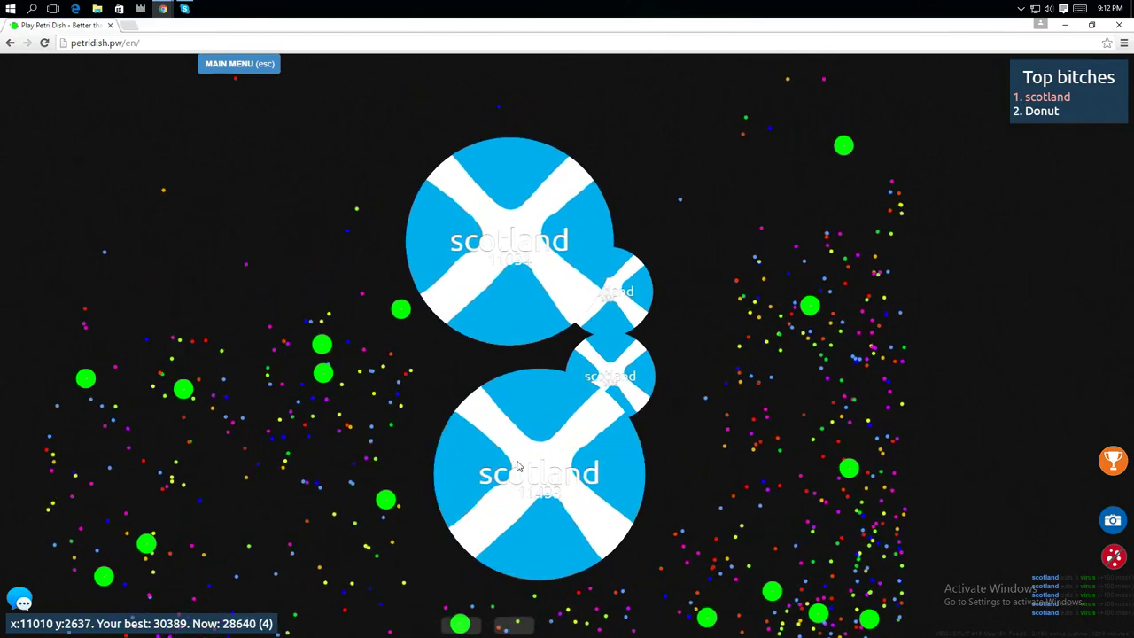
Step: Keep splitting the scotland cluster and its big cells until it re-merges at 22,470 mass
key("space")
key("space")
key("space")
key("space")
key("space")
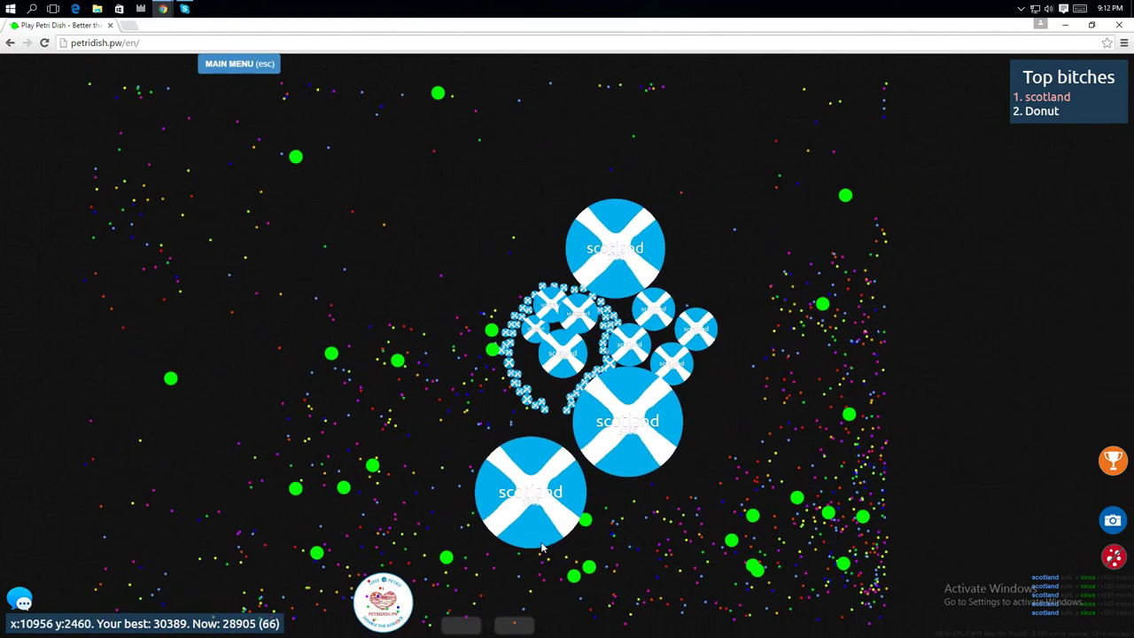
key("space")
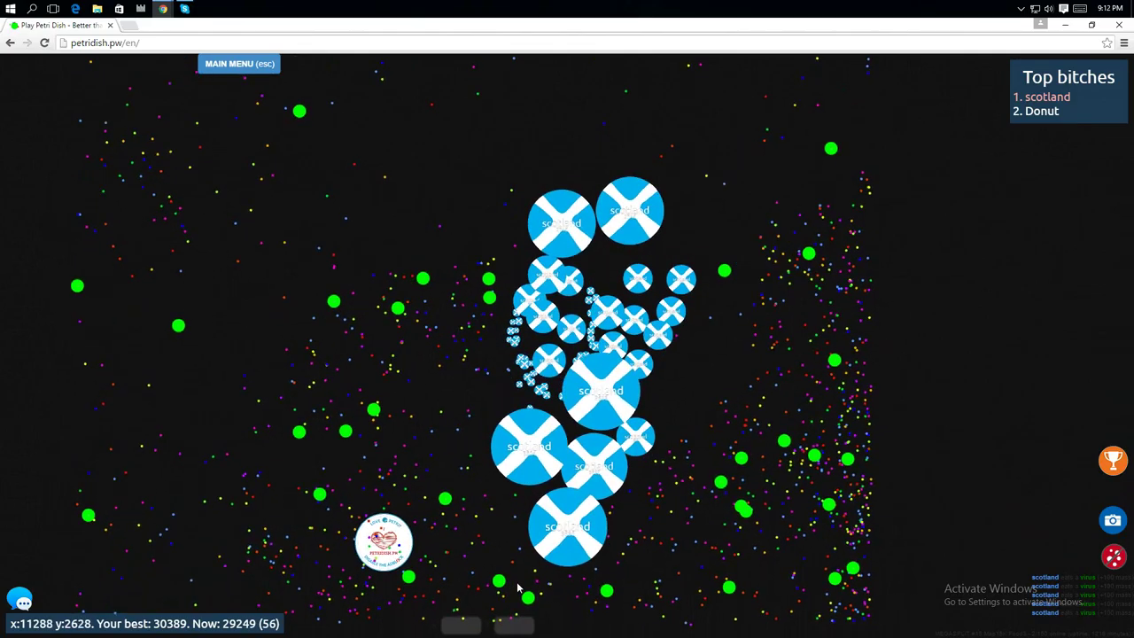
key("space")
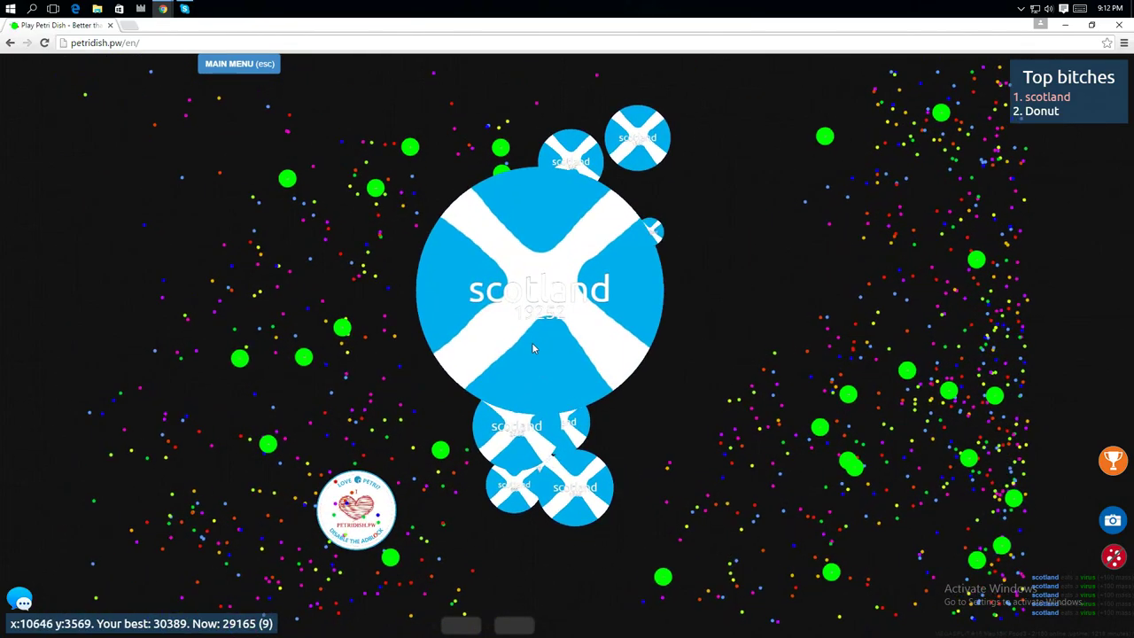
key("space")
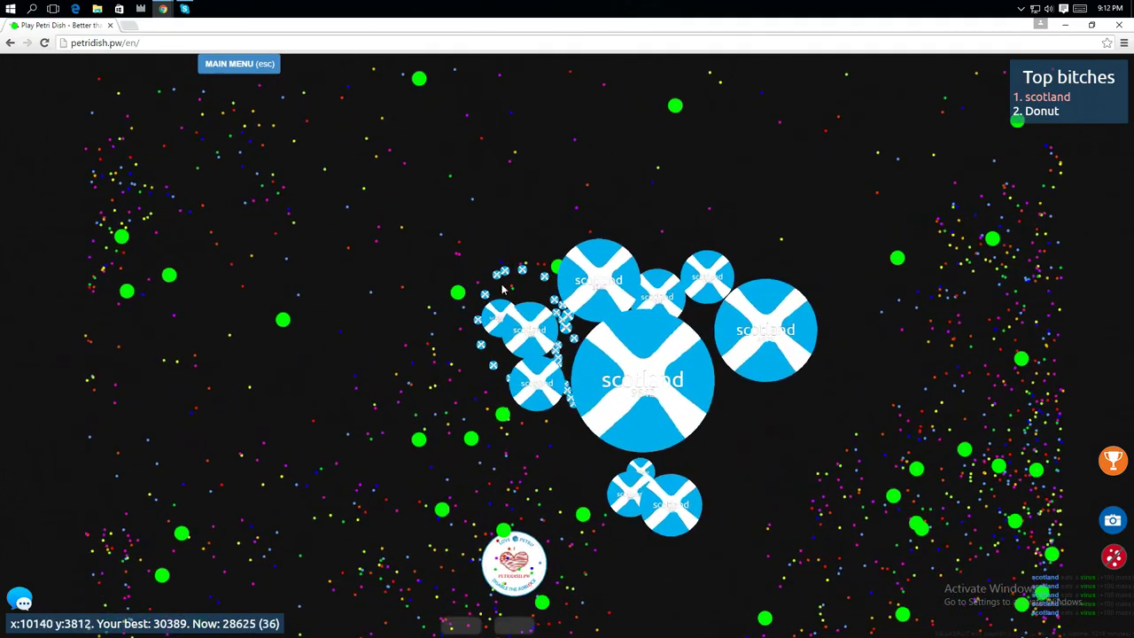
key("space")
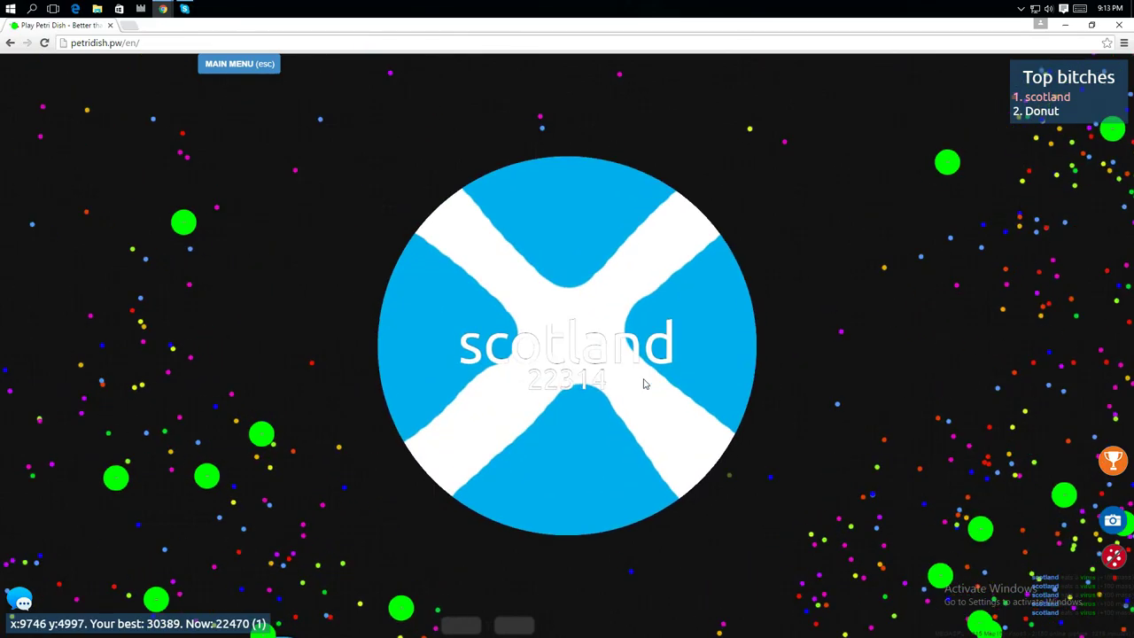
Step: Split the merged scotland cell into four, then into a ring of 64 pieces at 23,263 mass
key("space")
key("space")
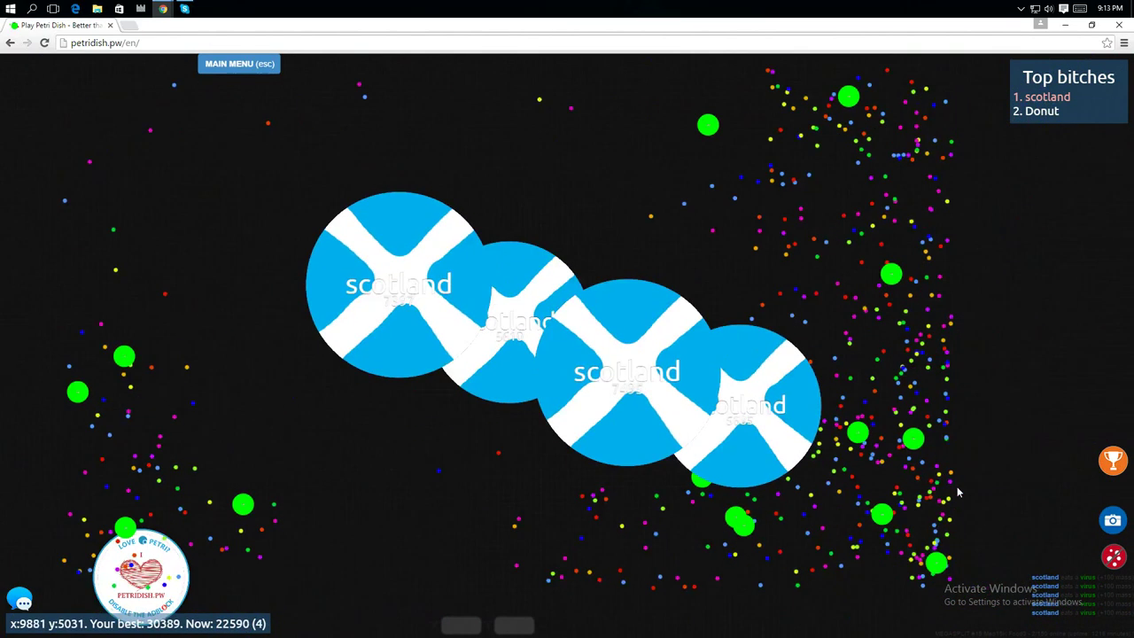
key("space")
key("space")
key("space")
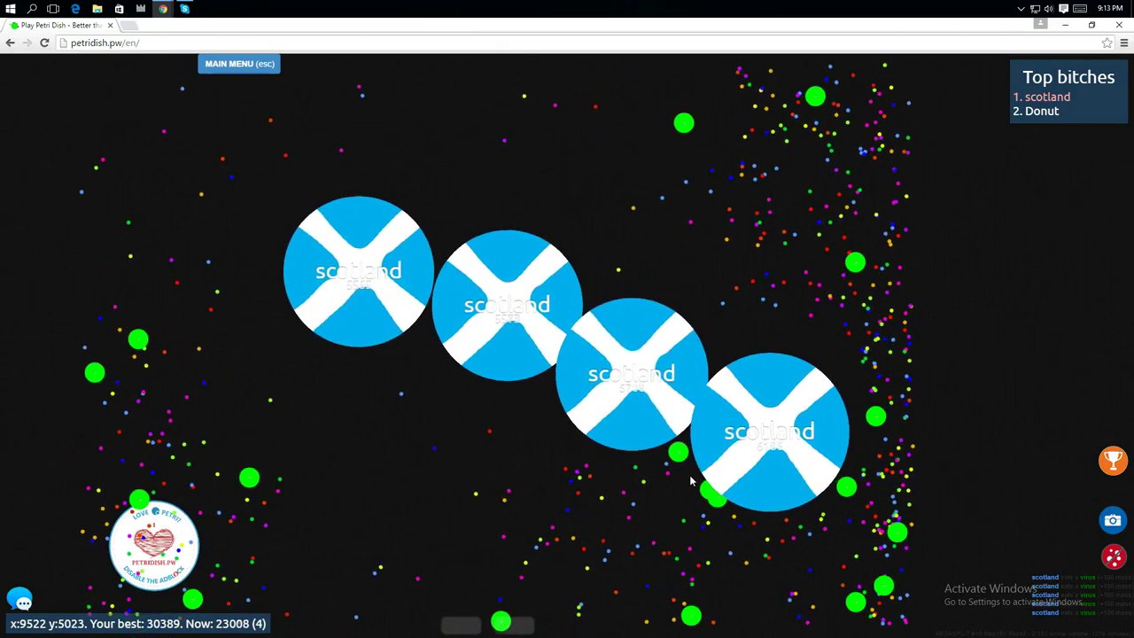
key("space")
key("space")
key("space")
key("space")
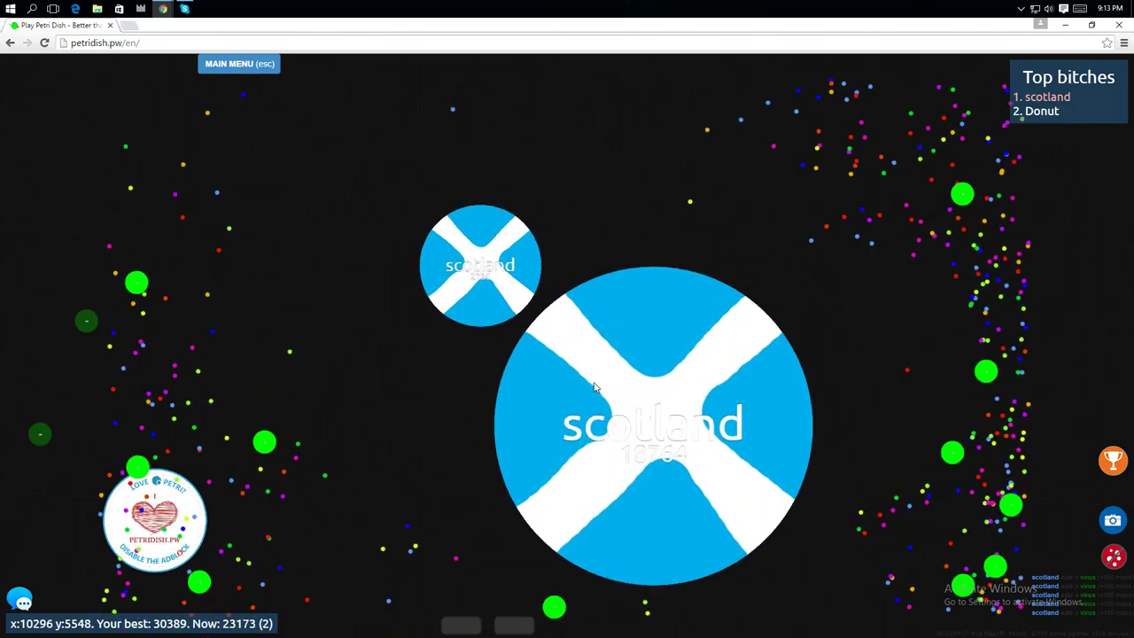
key("space")
key("space")
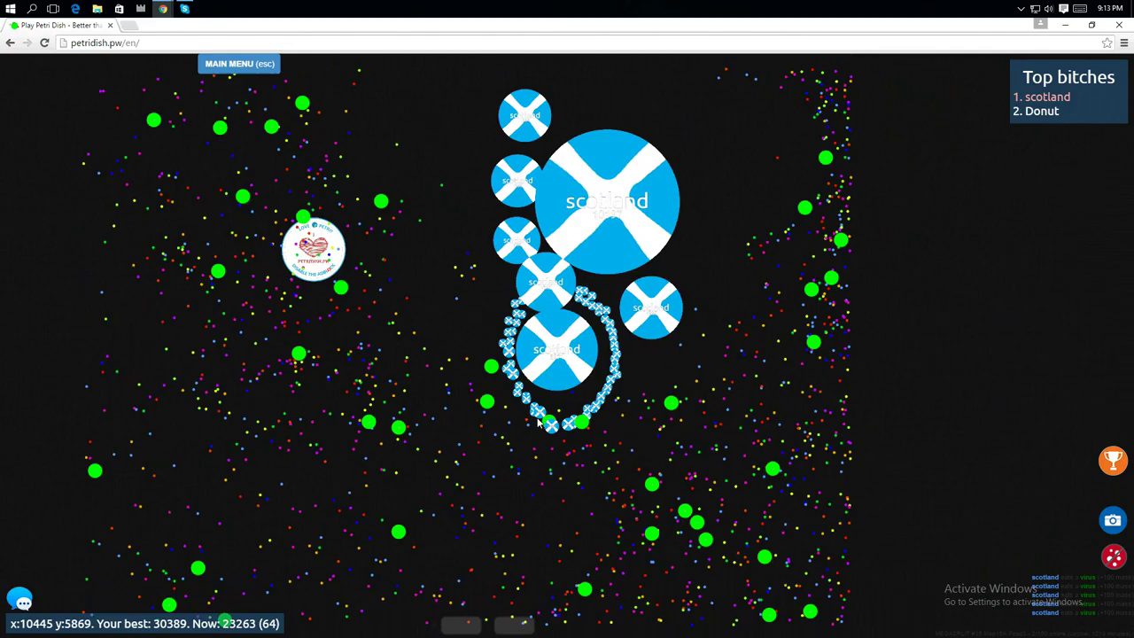